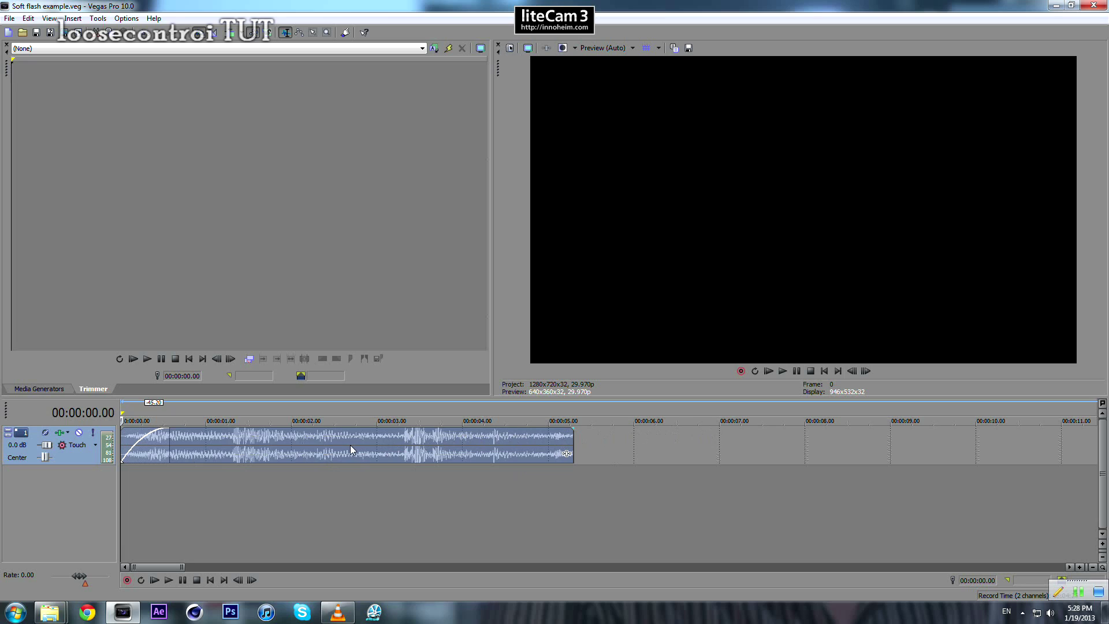
Play the audio from the start and place a marker on the first strong beat, at 00:00:01.09
click(236, 442)
click(416, 443)
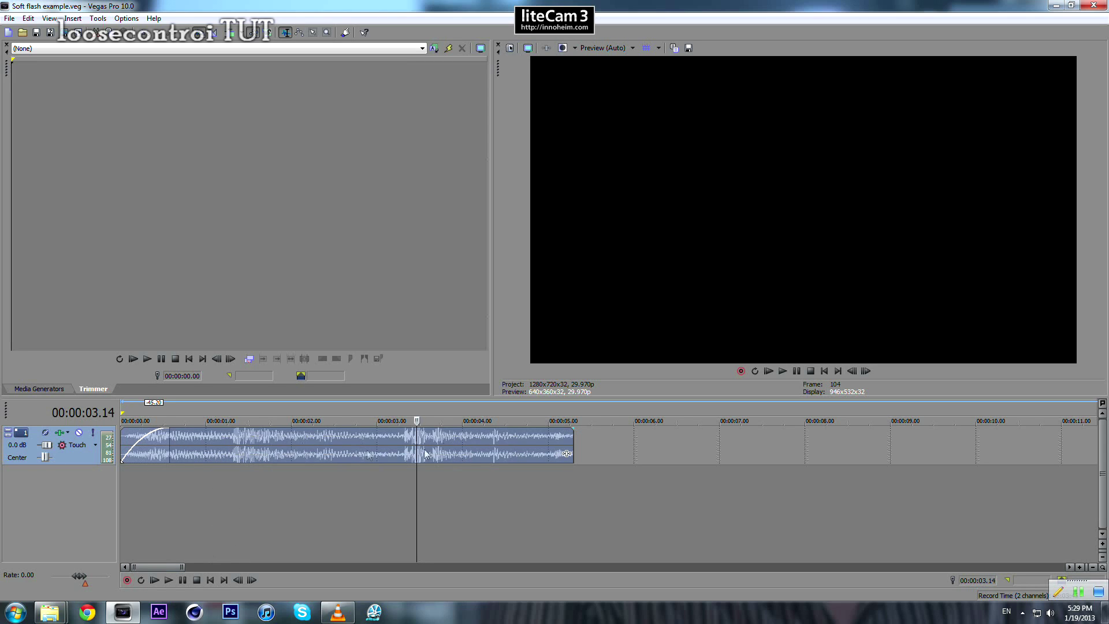
mouse_move(84, 588)
key(Home)
key(space)
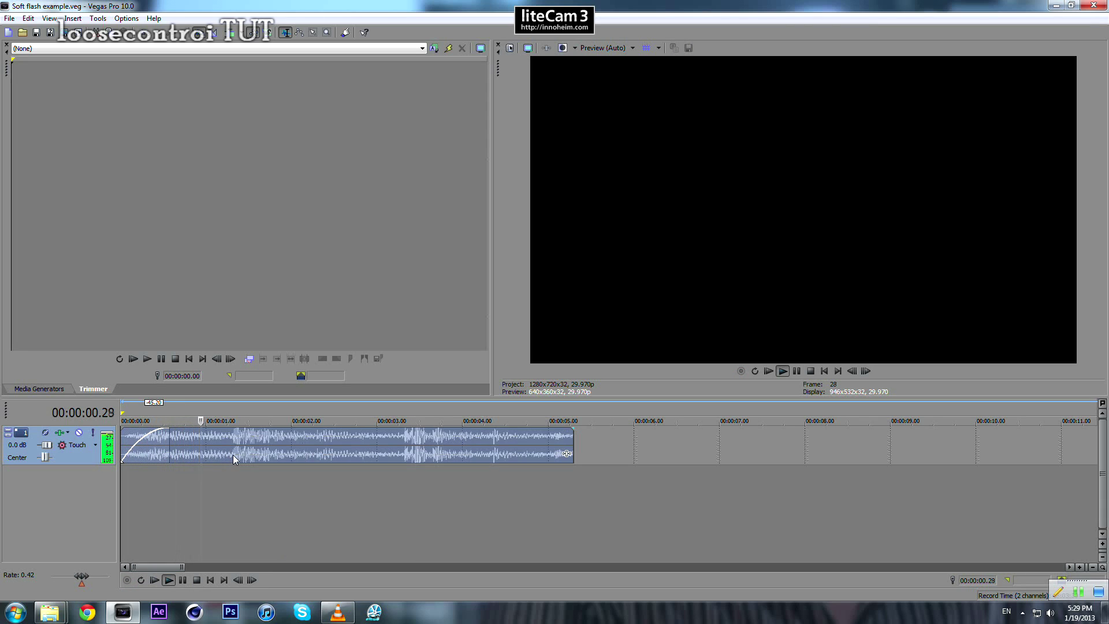
key(Return)
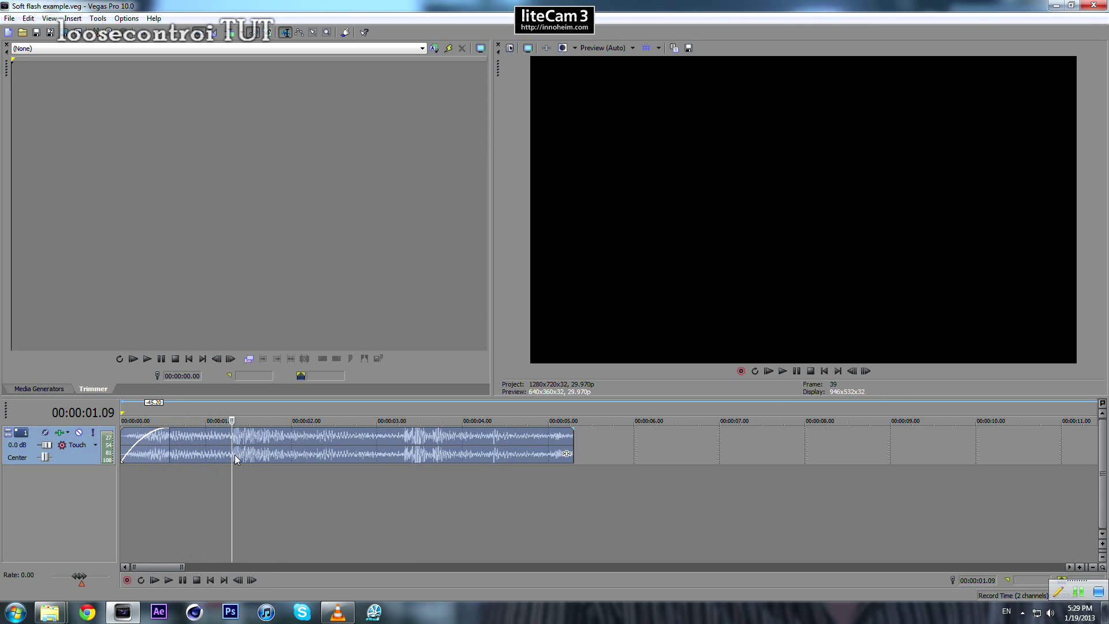
key(m)
key(Return)
Continue playing the audio and place a second marker on the next strong beat, just after three seconds
key(Return)
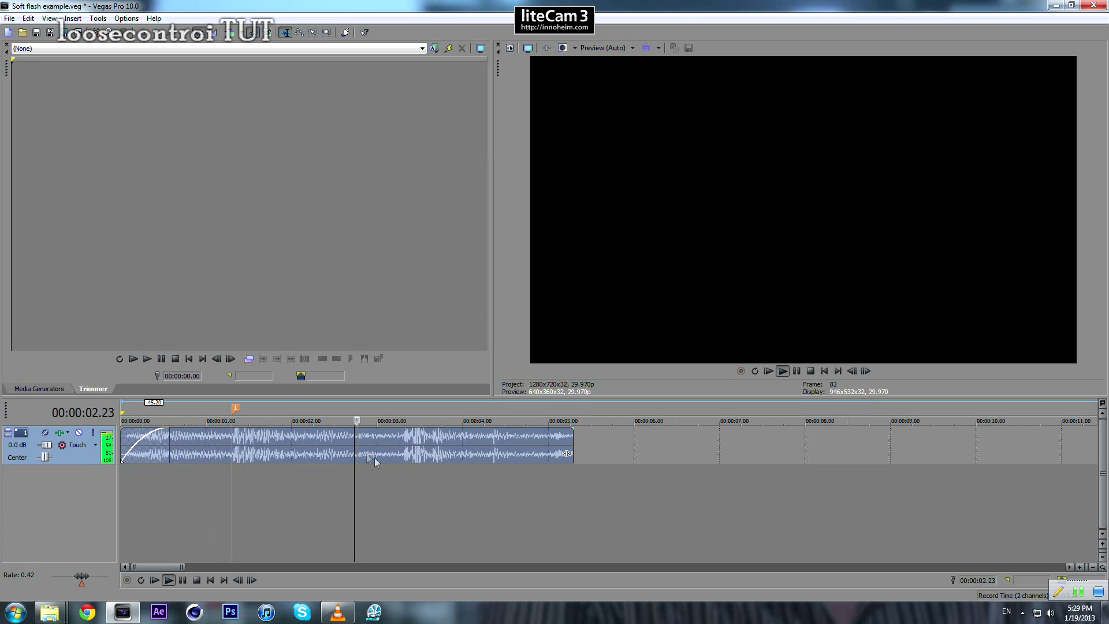
click(403, 448)
click(407, 451)
key(m)
key(Return)
click(400, 447)
scroll(419, 446, down, 5)
Switch to the file browser and load the One_Piece_312_HD AVI file into the Trimmer
right_click(308, 442)
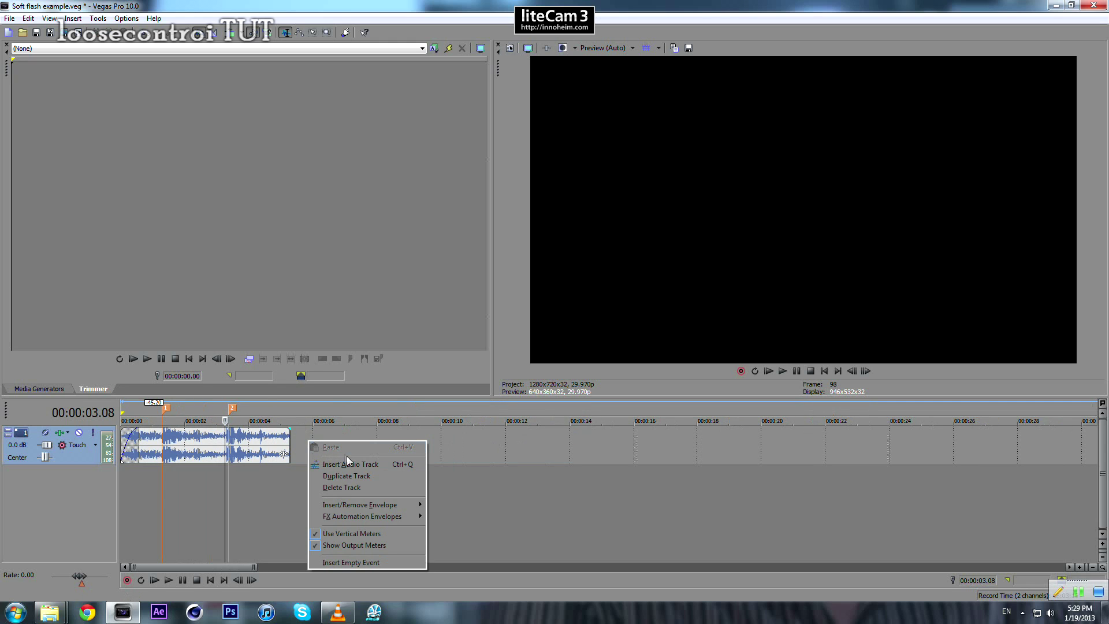
click(305, 452)
mouse_move(50, 611)
click(70, 540)
drag(141, 539, 244, 292)
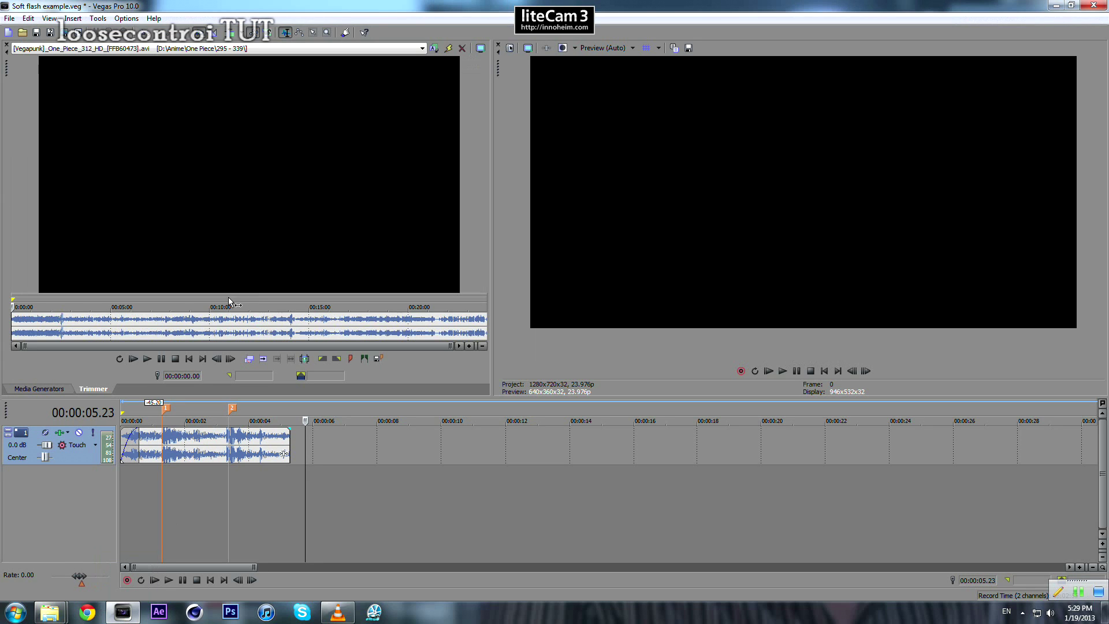
Pick a scene around 00:19:23 of the episode and place its video without audio on the timeline, from the start to the first marker
click(213, 325)
click(269, 328)
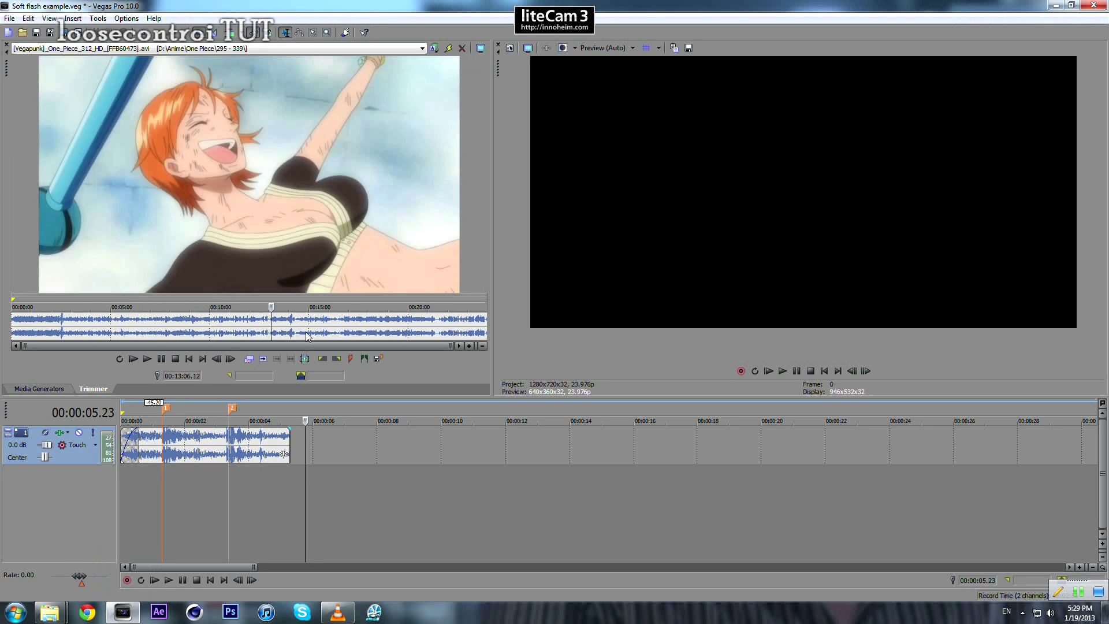
click(310, 329)
drag(324, 327, 397, 328)
click(394, 329)
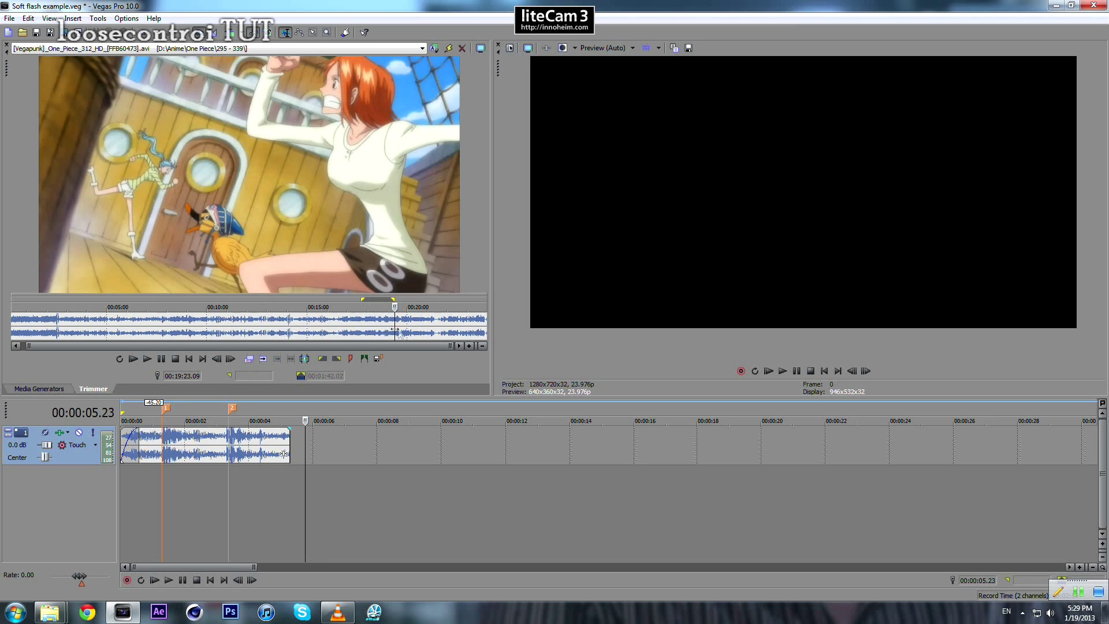
scroll(347, 327, up, 3)
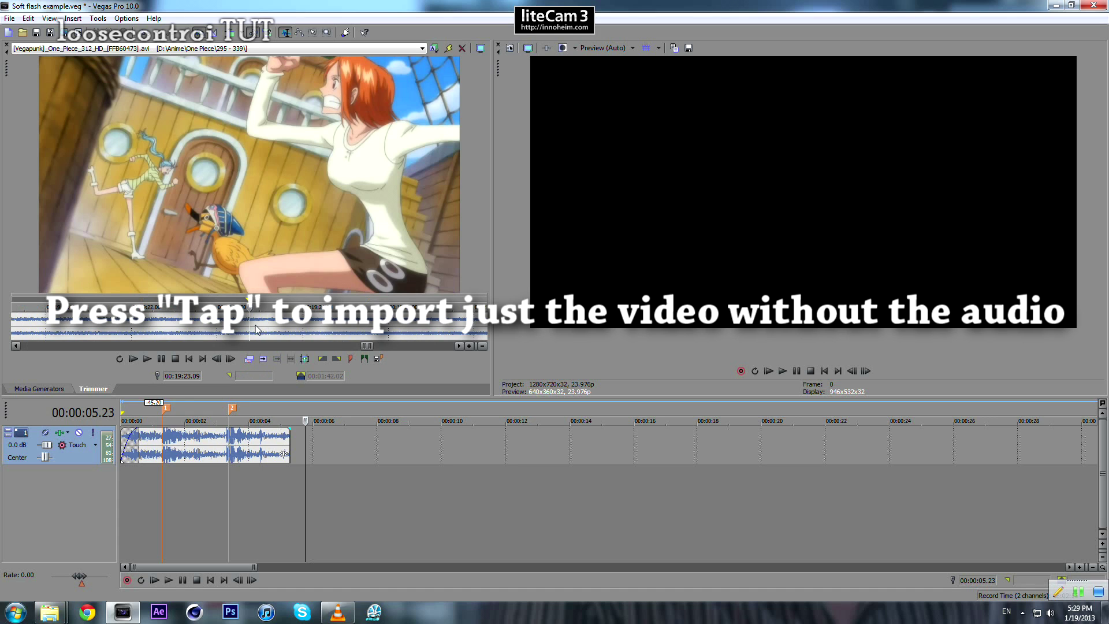
drag(253, 324, 162, 439)
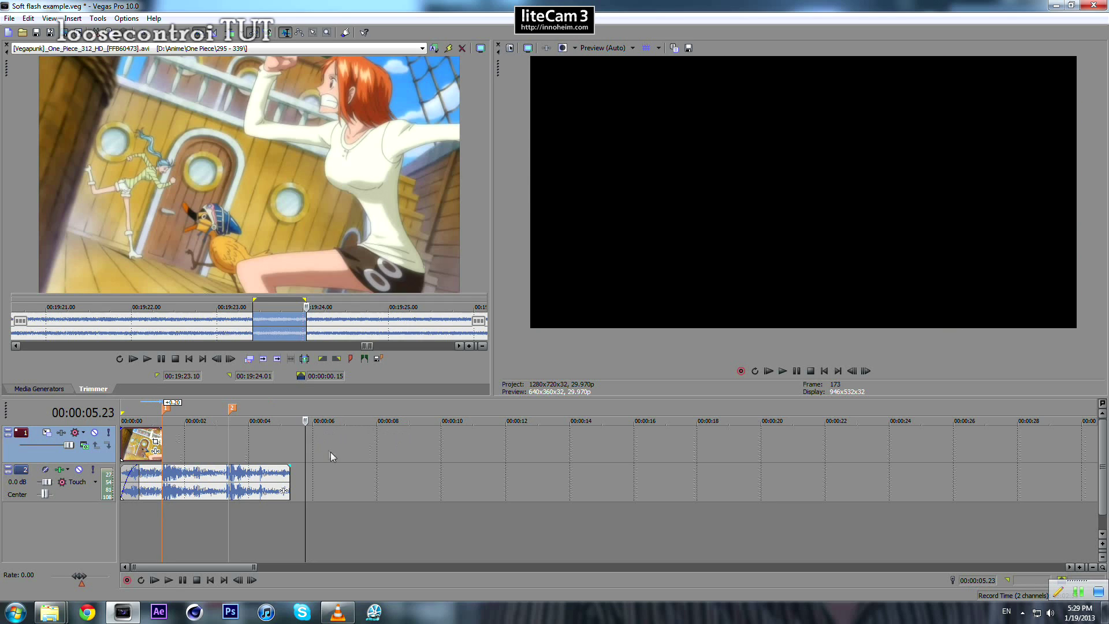
Add a fade-in to the first video clip, about as long as the audio's fade-in
click(161, 440)
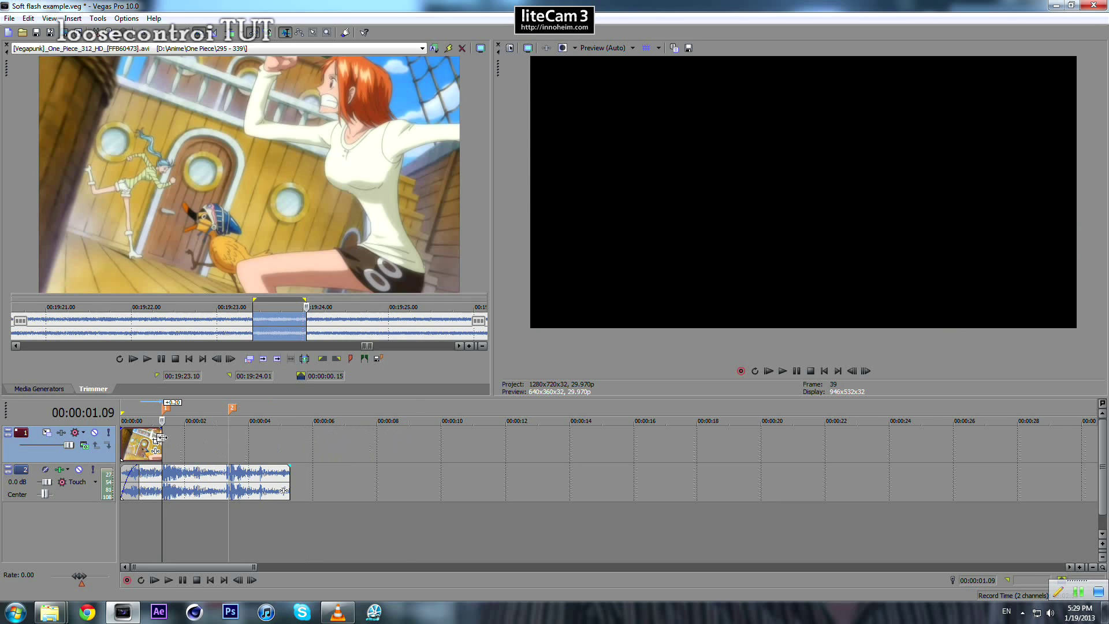
scroll(173, 456, up, 3)
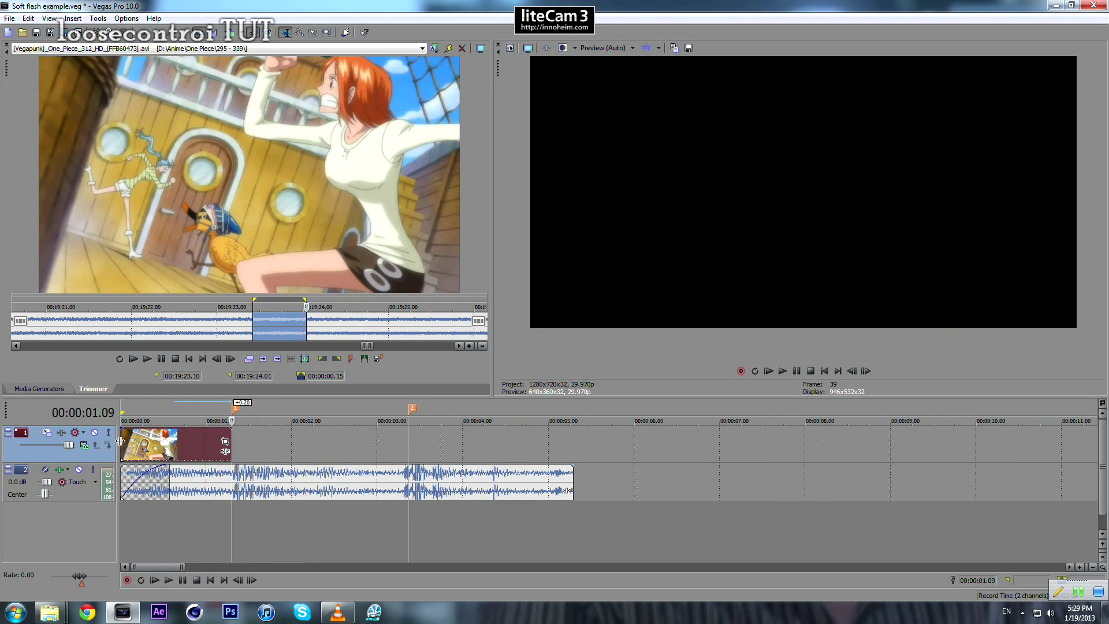
drag(121, 429, 168, 454)
Add the tornado shot as a second video clip after the first one and trim its end to the second marker
drag(306, 320, 455, 322)
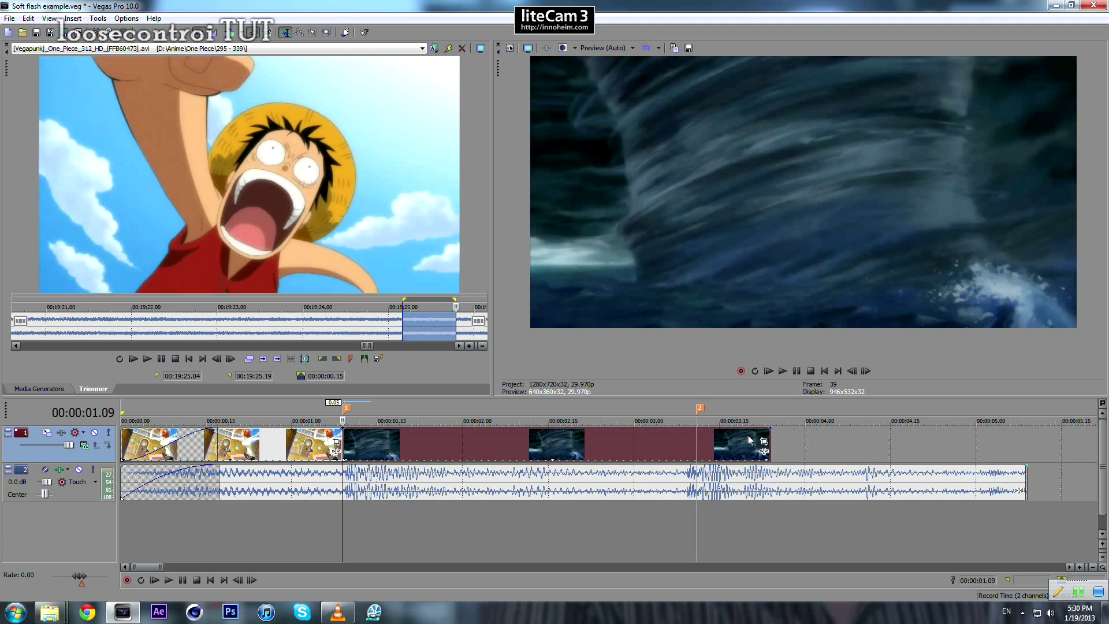
drag(770, 445, 696, 445)
click(388, 449)
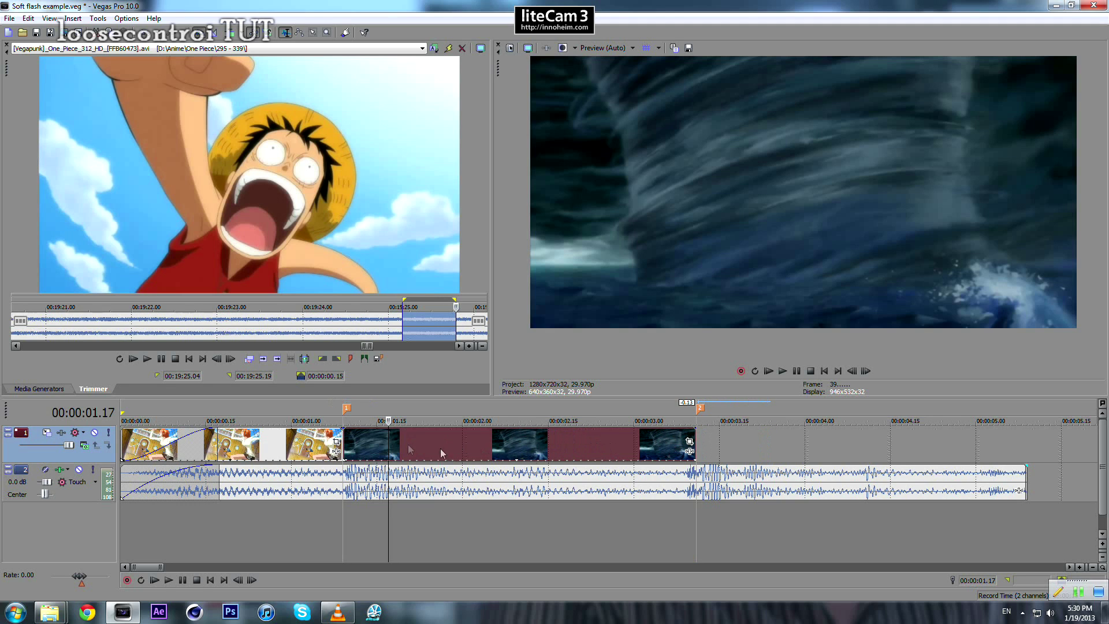
Apply the Sony HSL Adjust effect to the tornado clip and move its settings window clear of the timeline clips
click(689, 442)
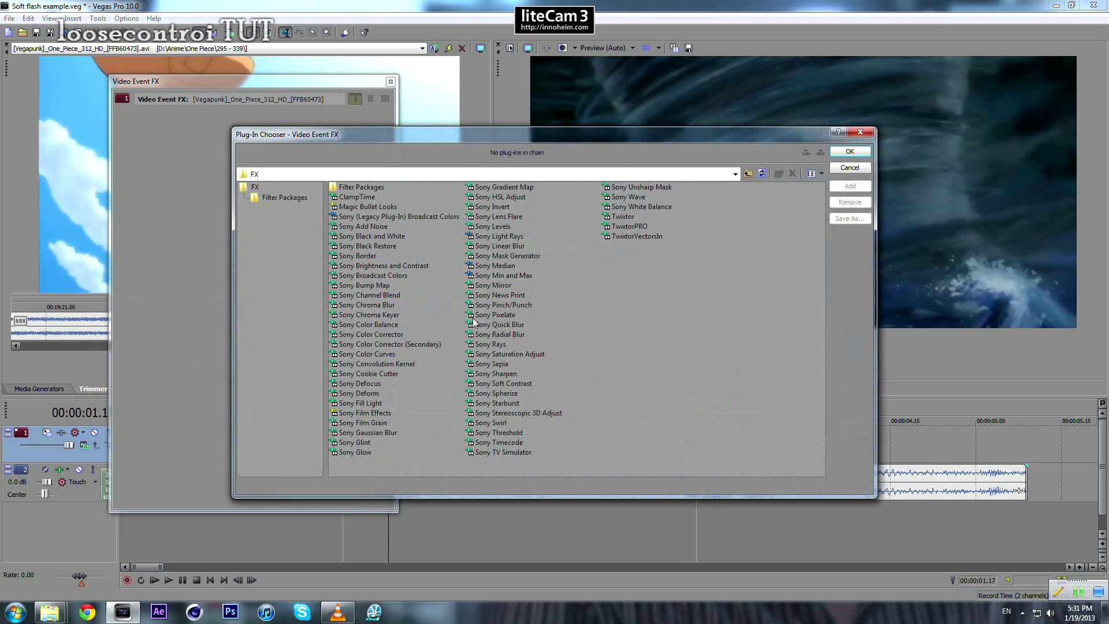
click(501, 198)
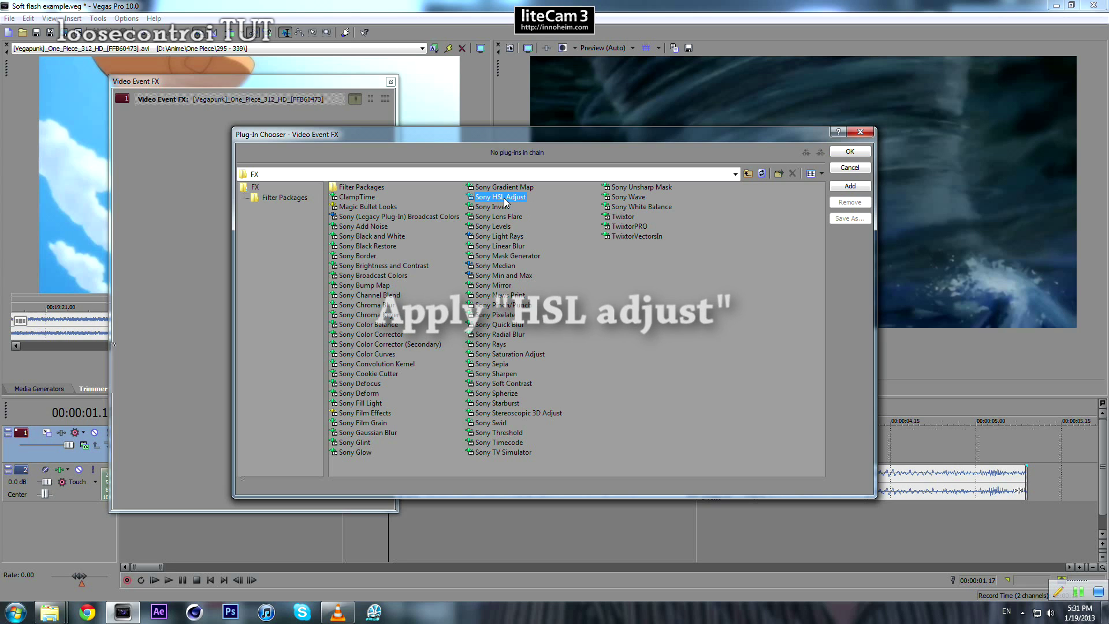
double_click(503, 197)
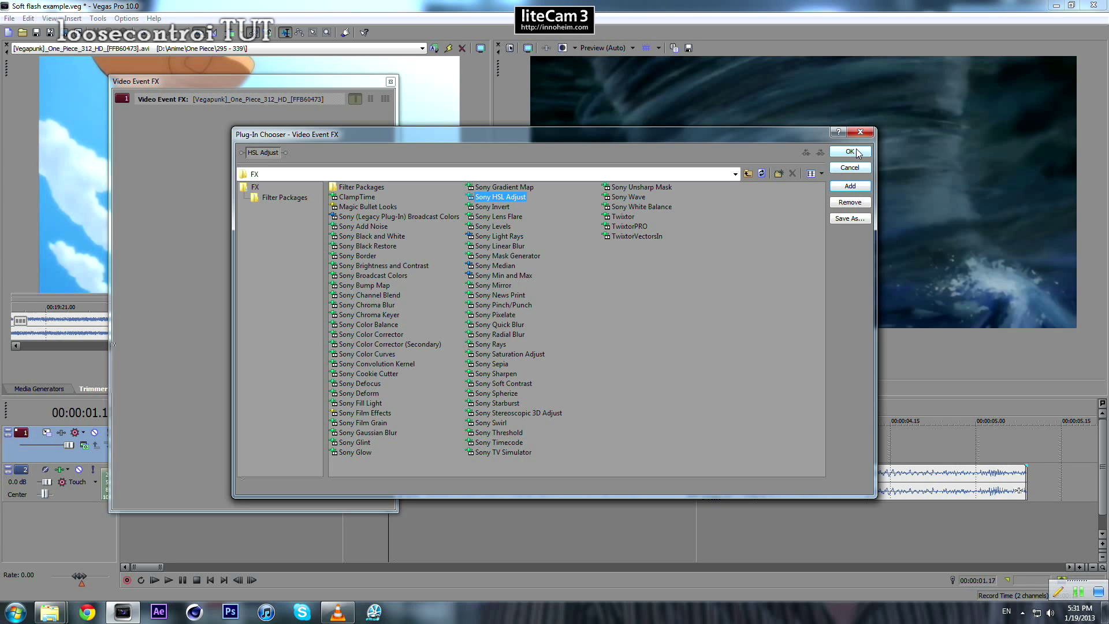
click(856, 153)
drag(353, 82, 983, 104)
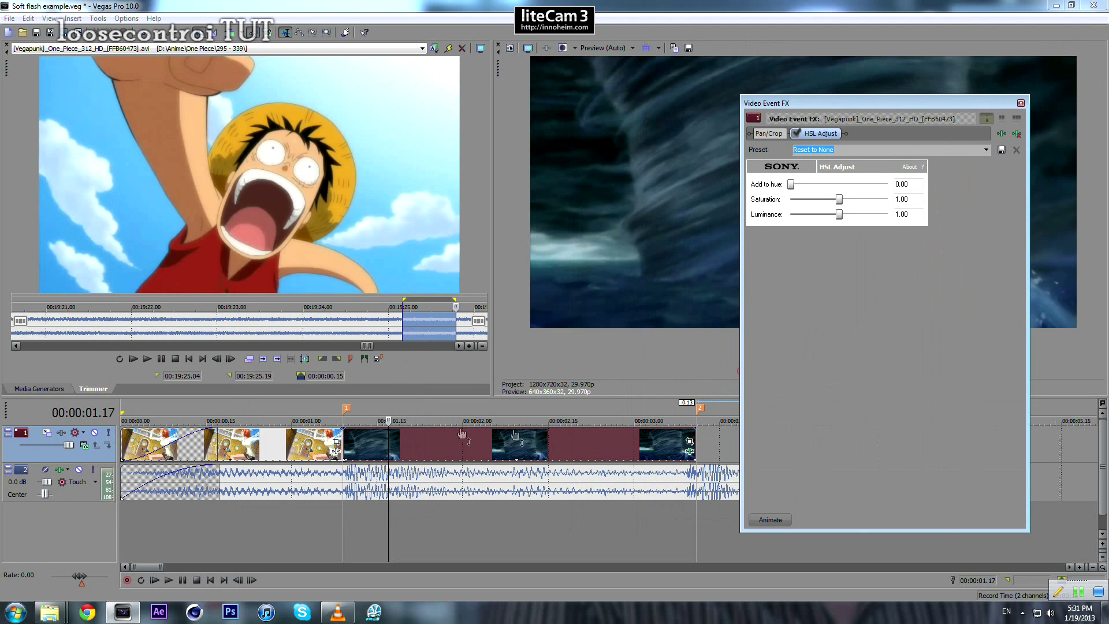
At the start of the tornado clip, set the HSL Adjust saturation and luminance both to 2.00
click(341, 437)
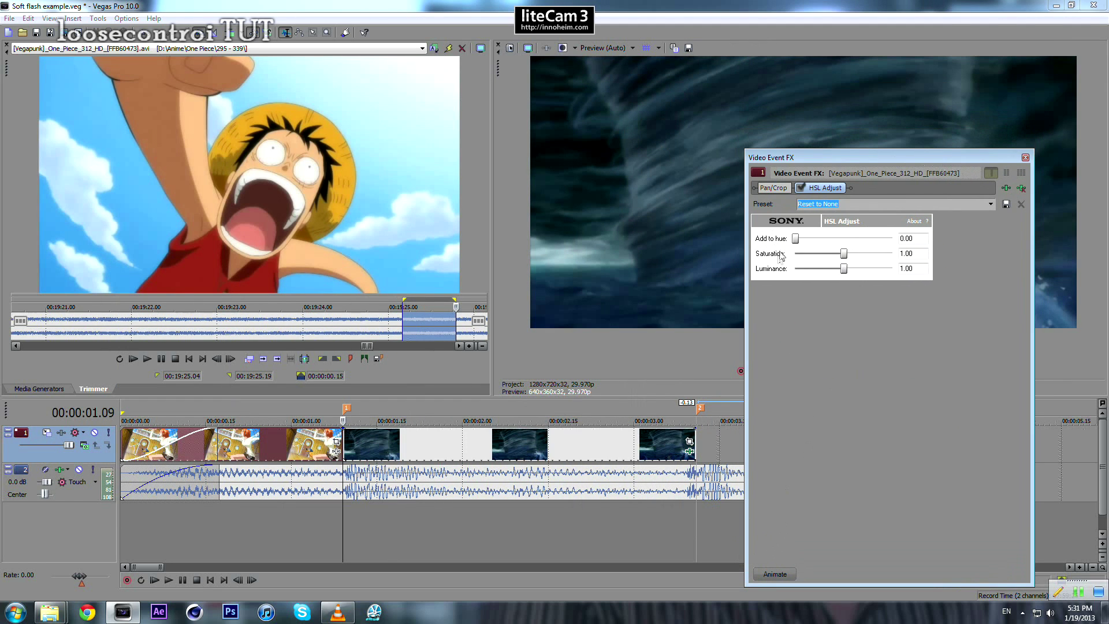
mouse_move(843, 253)
mouse_down()
mouse_move(973, 250)
mouse_move(850, 254)
mouse_up()
double_click(849, 253)
drag(842, 254, 963, 256)
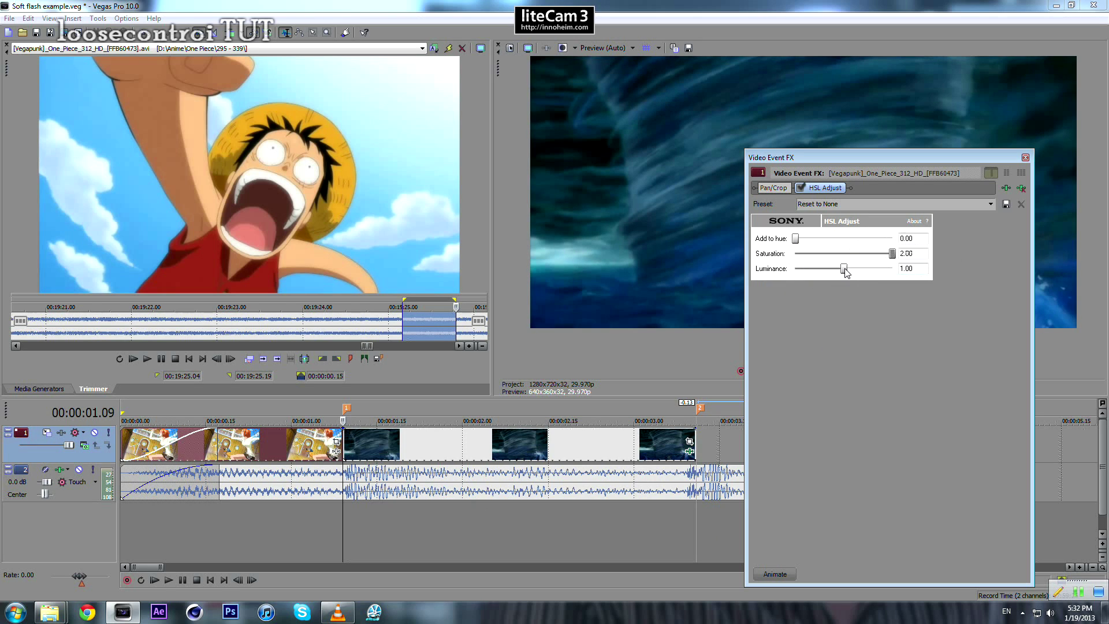
drag(844, 270, 1070, 282)
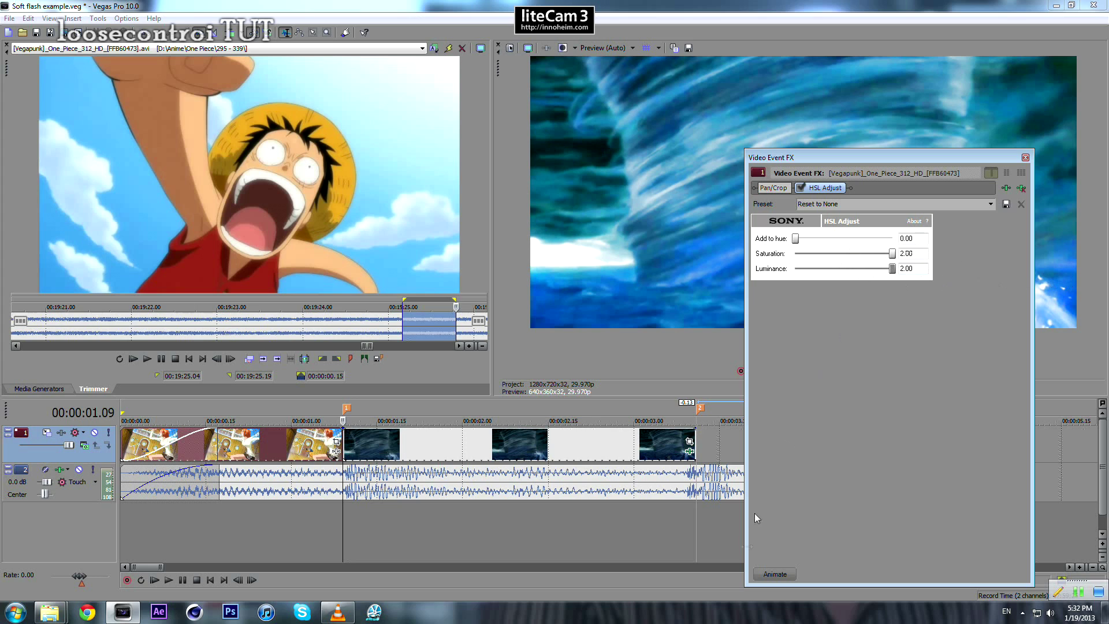
Turn on animation for HSL Adjust and add a second keyframe at 00:00:00.10 of the clip
click(774, 575)
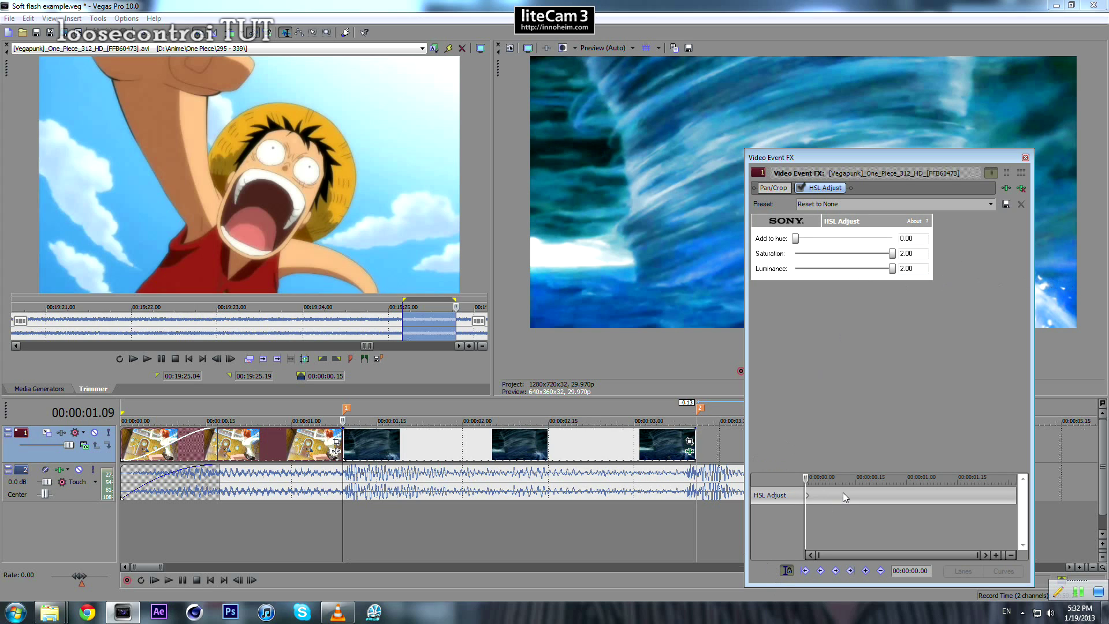
click(789, 495)
mouse_move(827, 498)
mouse_down()
mouse_move(852, 499)
mouse_move(837, 498)
mouse_up()
click(838, 497)
double_click(837, 495)
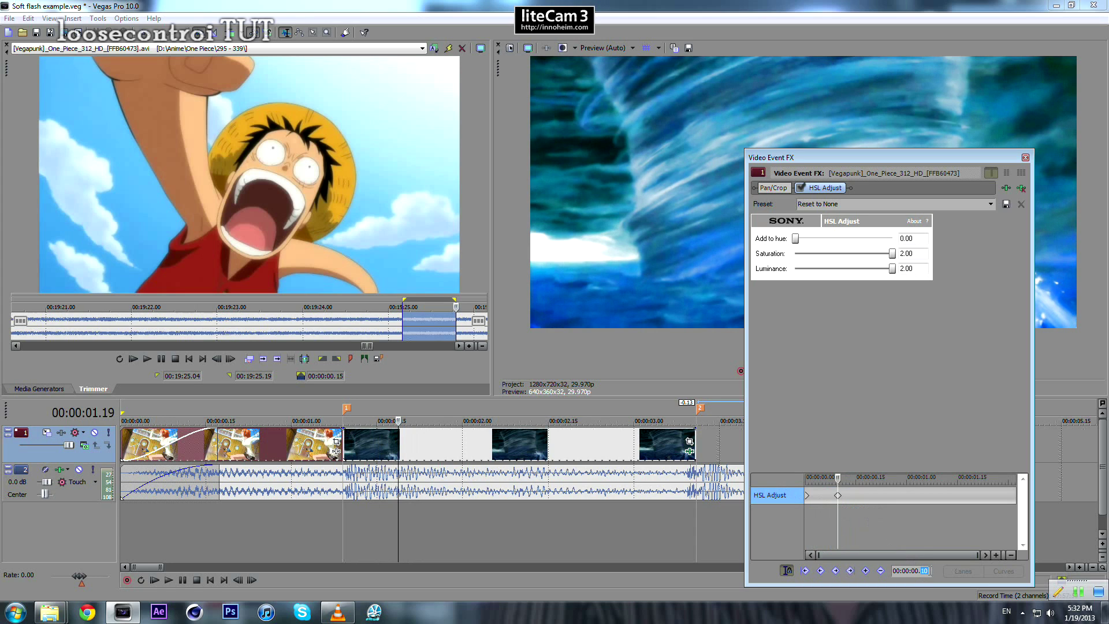
click(837, 495)
Set the saturation and luminance of the 00:00:00.10 keyframe both to 1.00
click(920, 255)
text(1)
click(922, 266)
text(1)
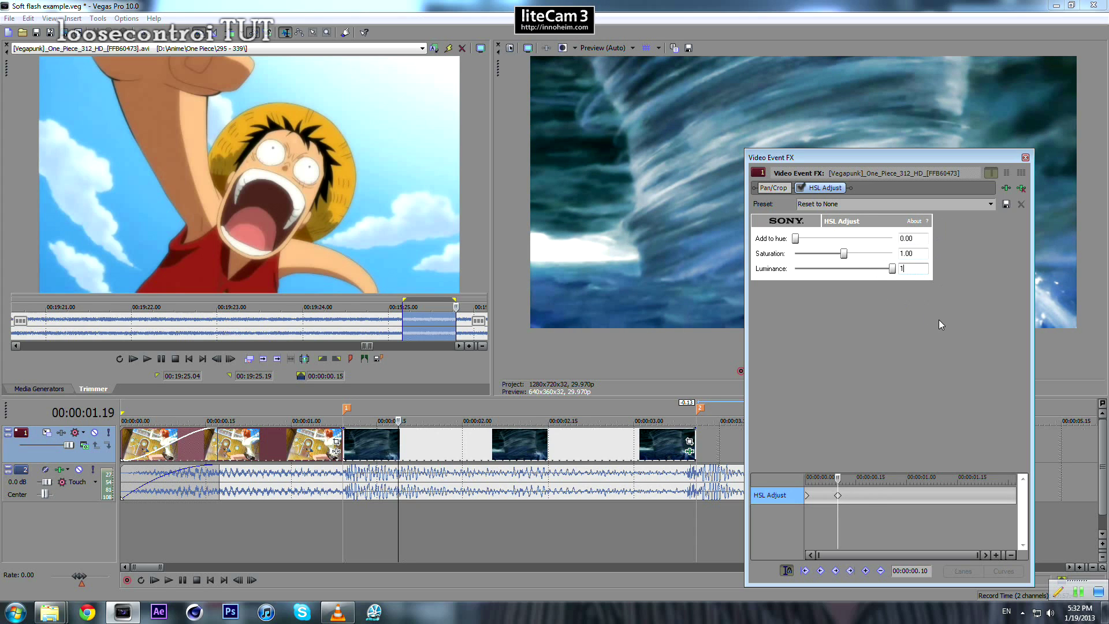
key(Return)
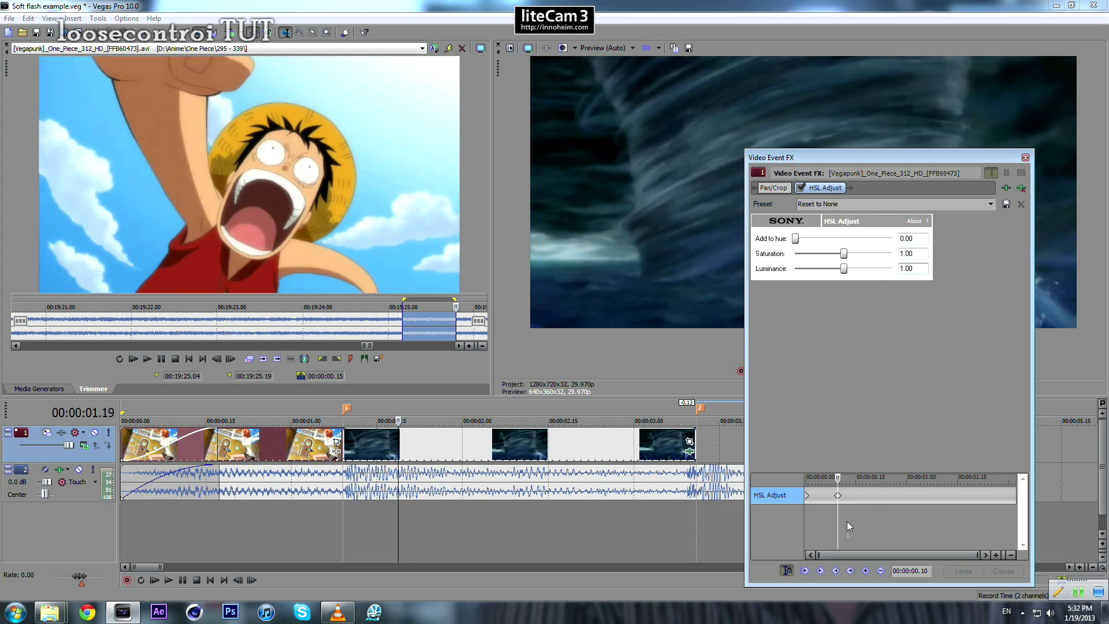
Compare the HSL Adjust values at the first and second keyframes, and close the effect window
click(807, 497)
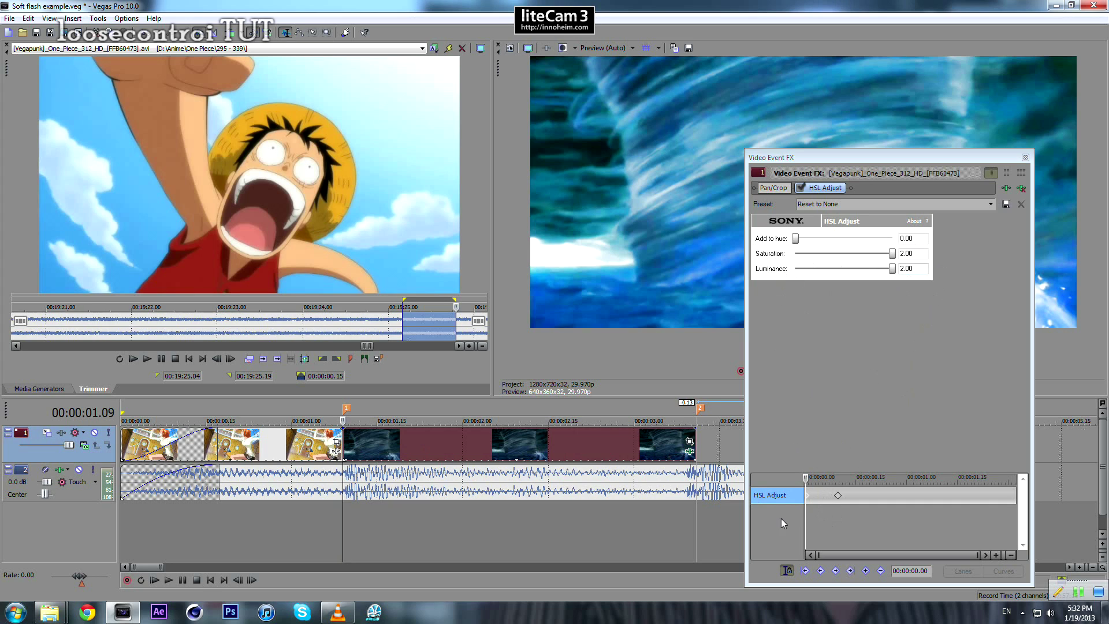
drag(813, 501, 838, 508)
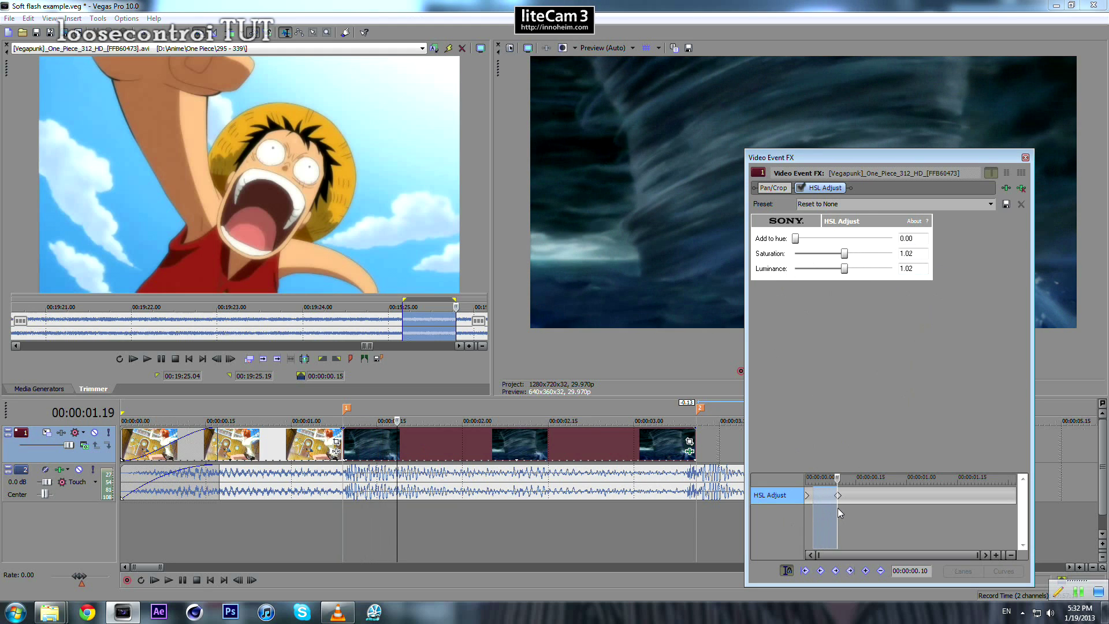
click(838, 496)
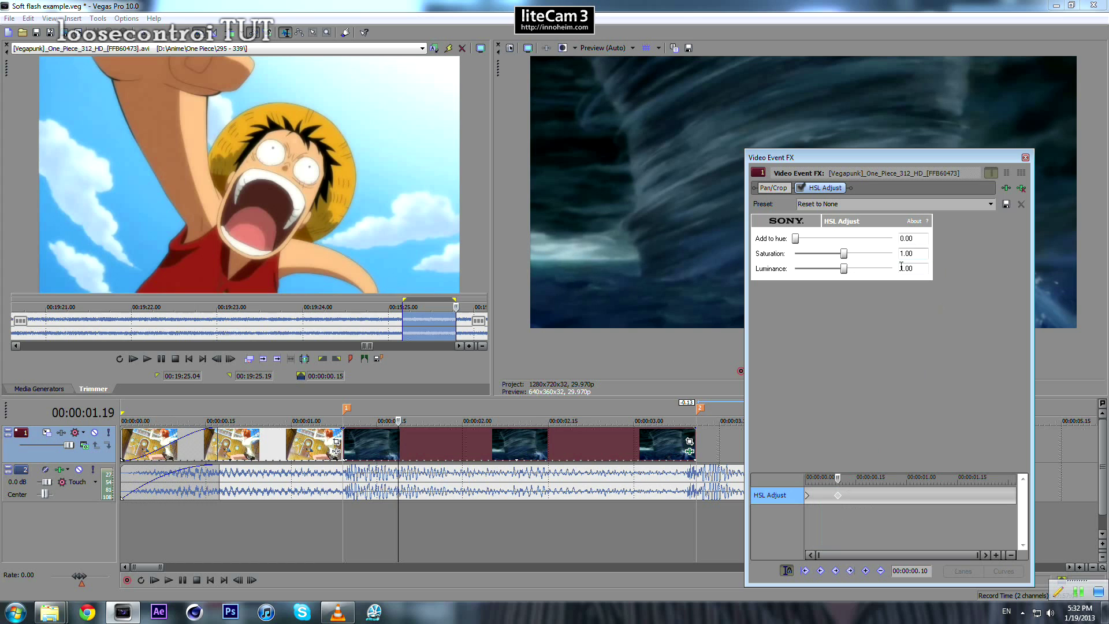
click(399, 442)
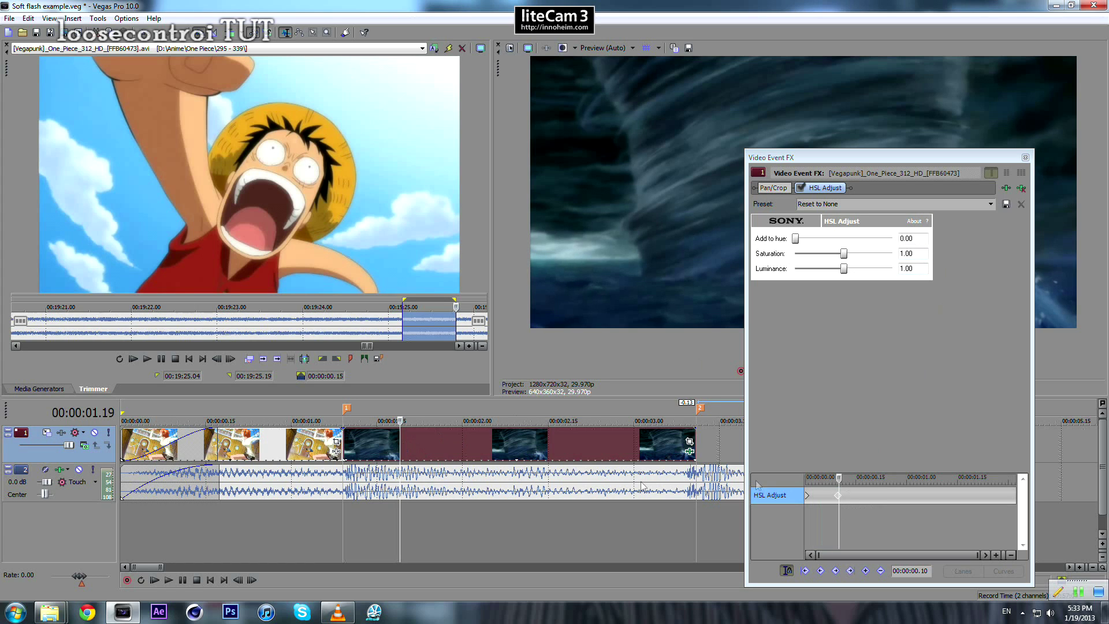
click(1026, 158)
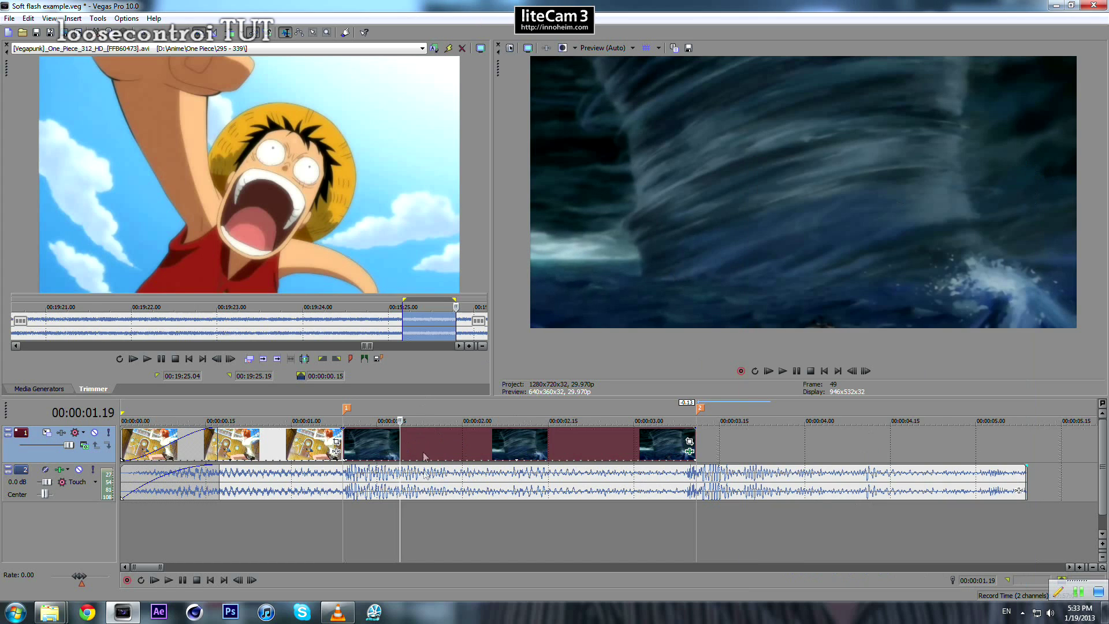
Preview the cut into the tornado clip and step through its opening frames to examine how the flash fades
click(322, 484)
key(space)
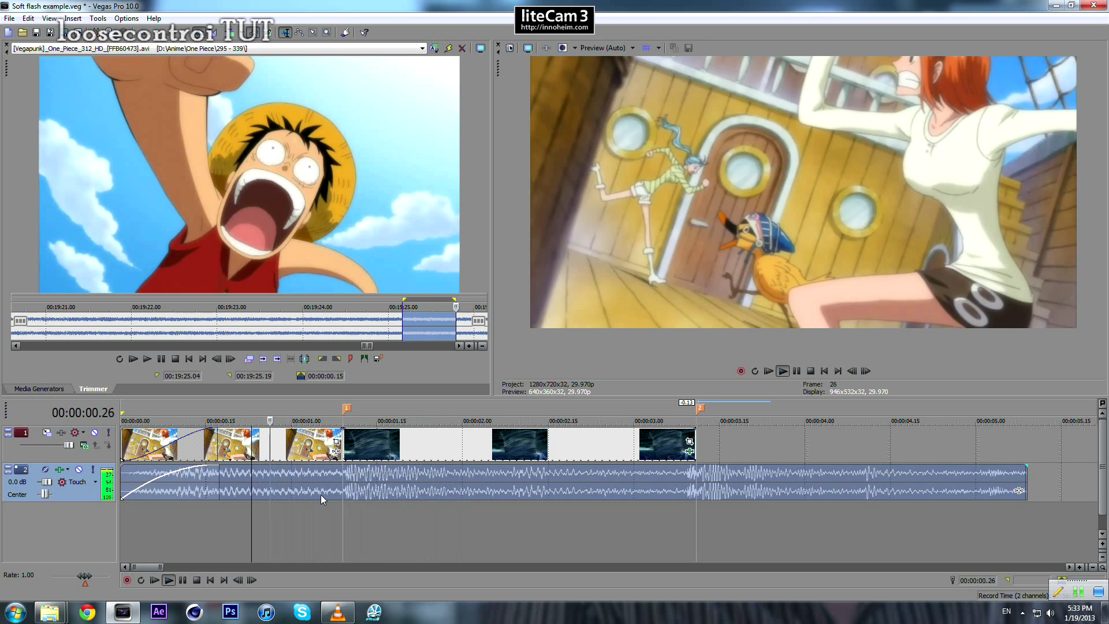
click(344, 450)
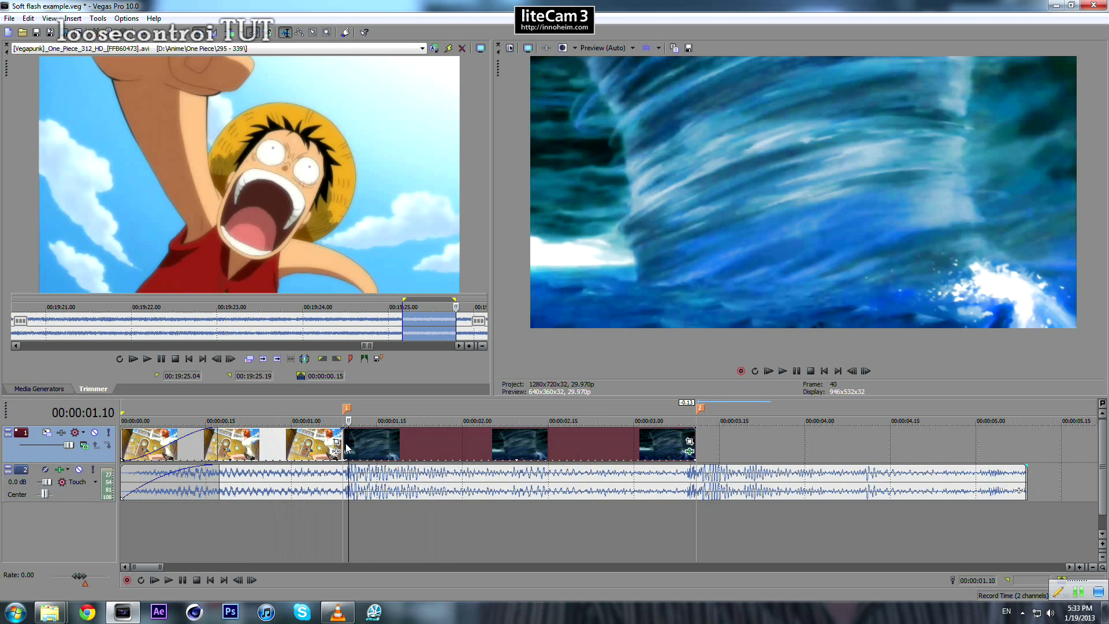
key(Right)
key(Right)
key(Right)
key(Right)
key(Right)
key(Right)
key(Right)
key(Right)
key(Right)
key(Right)
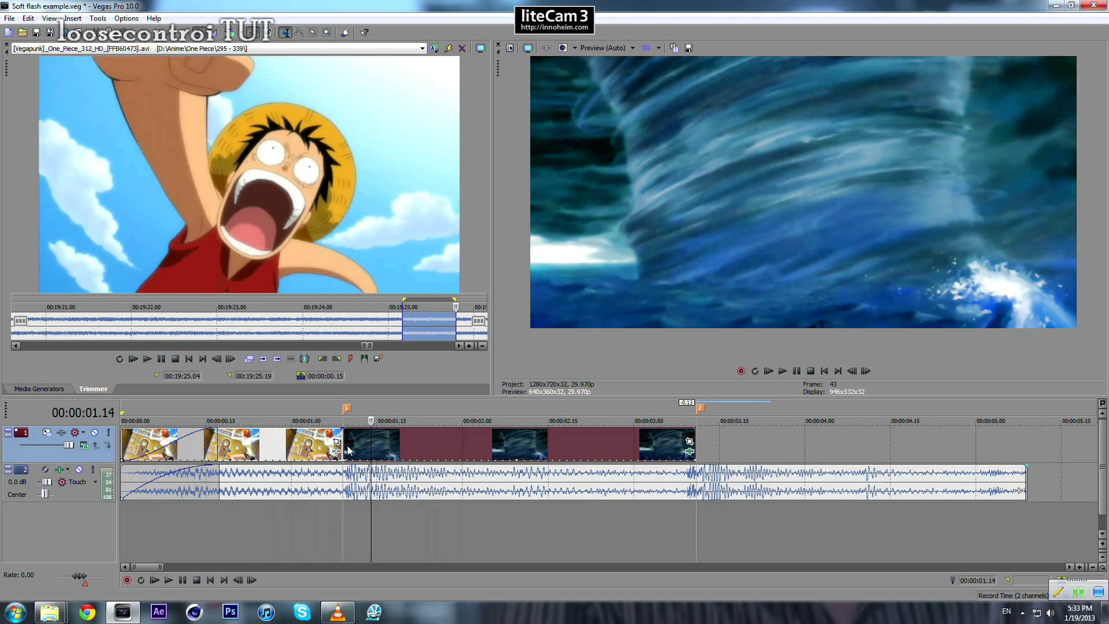
key(Right)
key(Right)
key(Right)
key(Right)
key(Right)
key(Right)
key(Right)
key(Right)
key(Right)
key(Right)
key(Right)
key(Right)
key(Right)
key(Right)
key(Right)
key(Right)
key(Right)
key(Right)
key(Right)
key(Right)
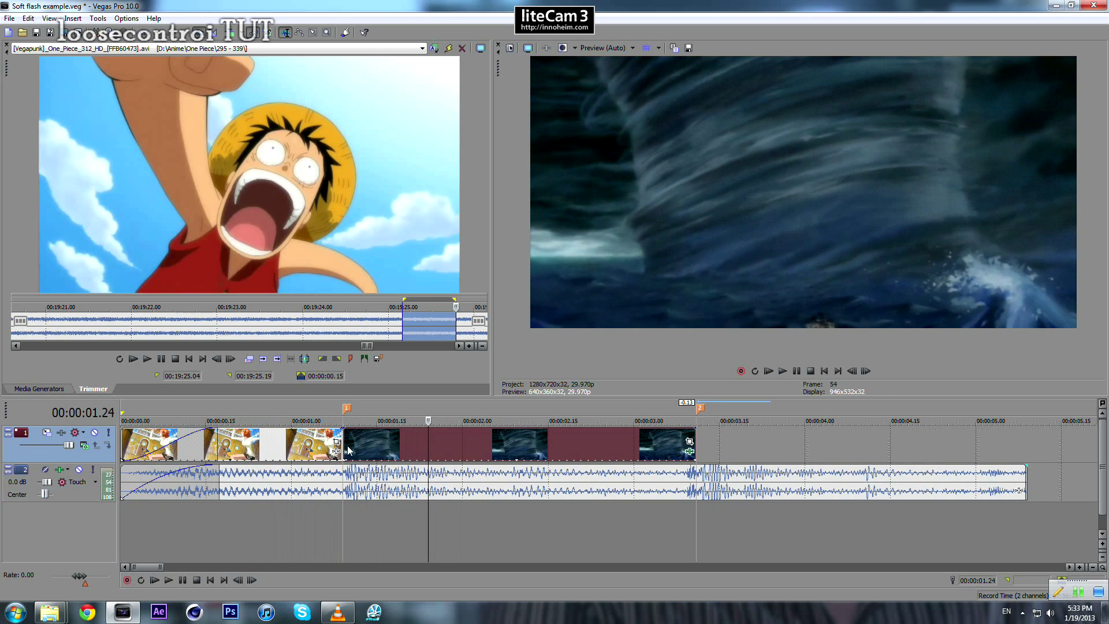
key(Right)
key(Right)
key(Right)
key(Right)
key(Right)
key(Left)
key(Left)
key(Left)
key(Left)
key(Left)
key(Left)
key(Left)
key(Left)
key(Left)
key(Left)
key(Left)
key(Left)
key(Left)
key(Left)
key(Left)
key(Left)
key(Left)
key(Left)
key(Left)
key(Left)
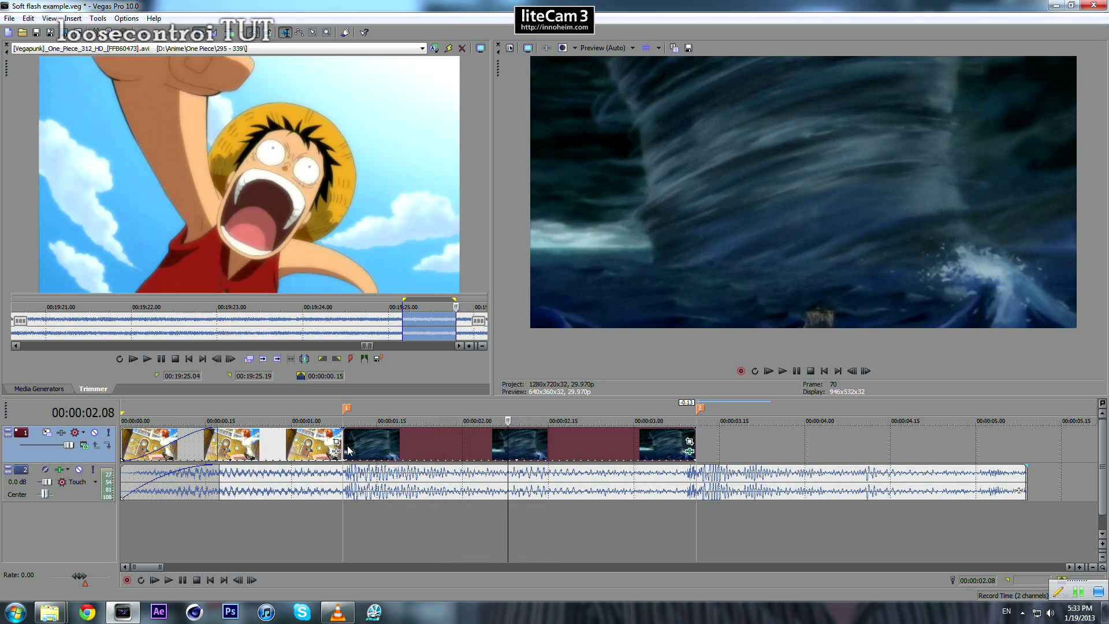
Step frame by frame around the first marker and through the tornado clip to examine the flash's length
key(Right)
key(Right)
key(Right)
key(Right)
key(Right)
key(Right)
key(Right)
key(Right)
key(Right)
key(Right)
key(Right)
key(Right)
key(Right)
key(Right)
key(Right)
key(Right)
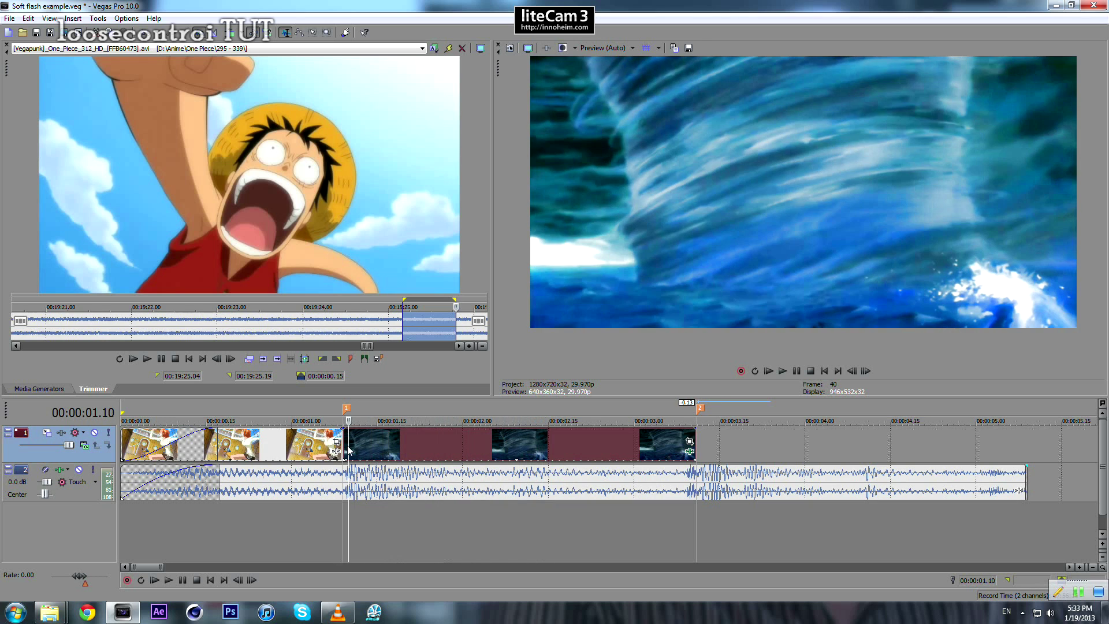
key(Right)
key(Right)
key(Right)
key(Right)
key(Right)
key(Right)
key(Right)
key(Right)
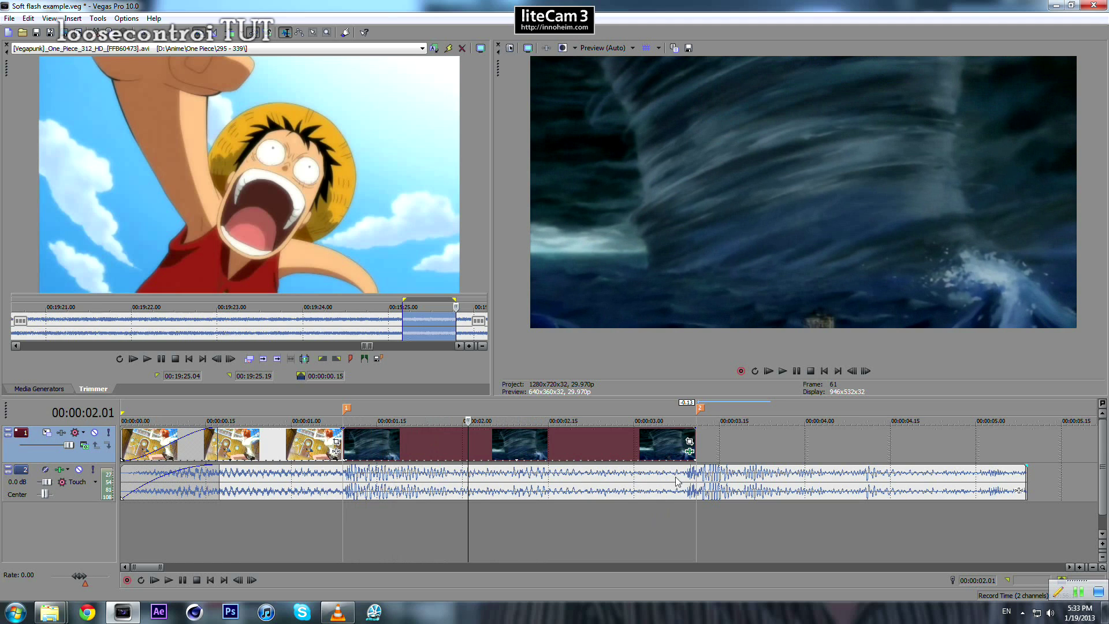
Move the tornado clip's second HSL Adjust keyframe to about 00:00:00.20 and preview the flash
click(691, 454)
double_click(838, 497)
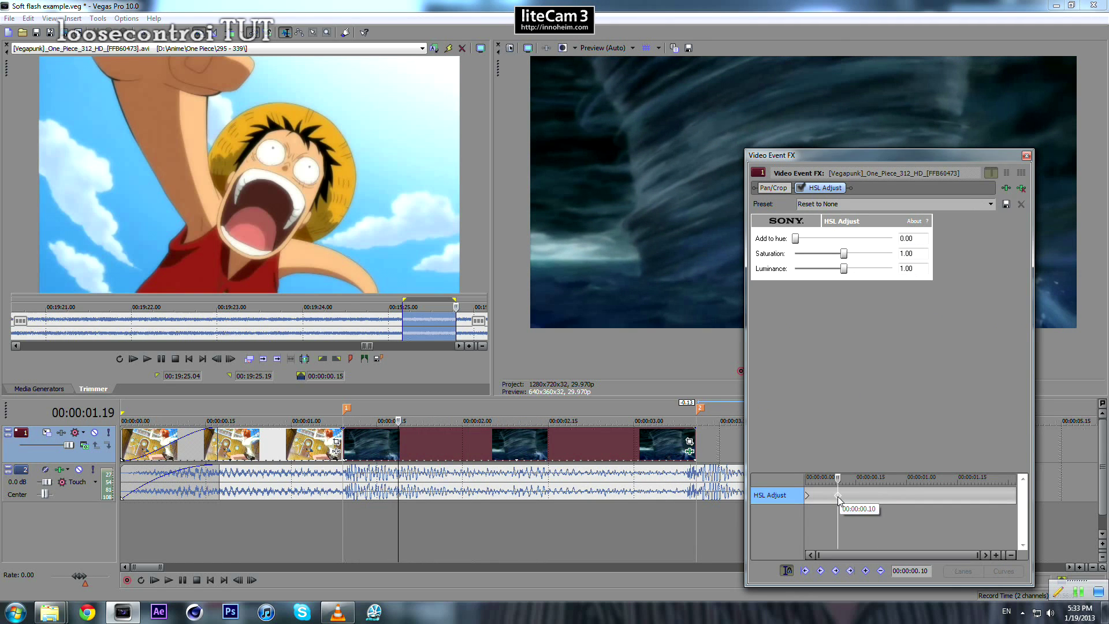
drag(838, 496, 873, 498)
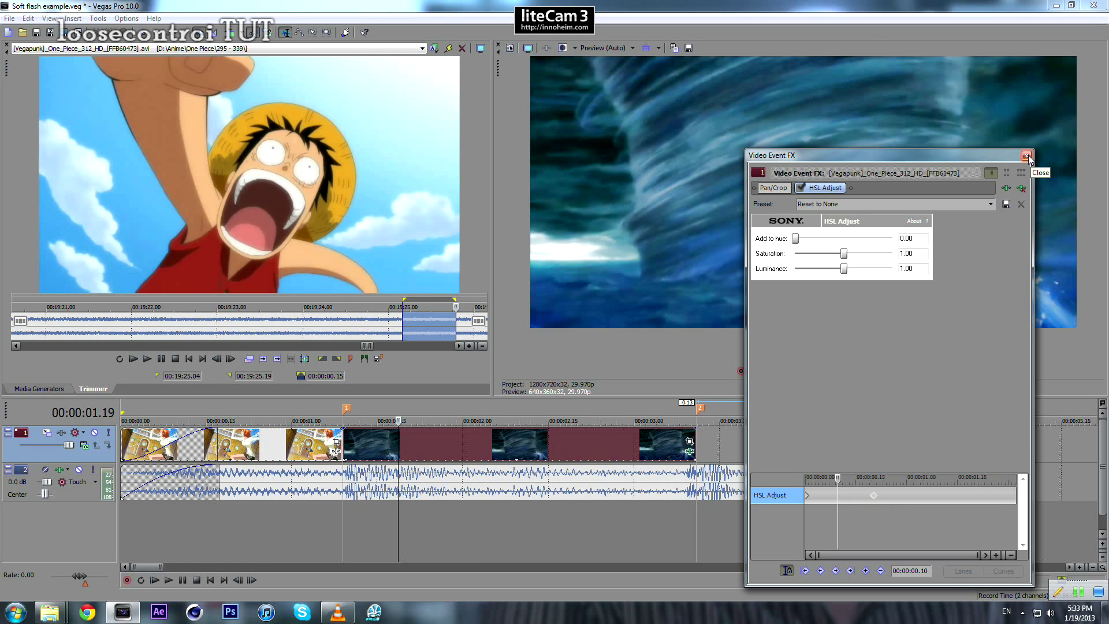
click(1028, 156)
click(347, 490)
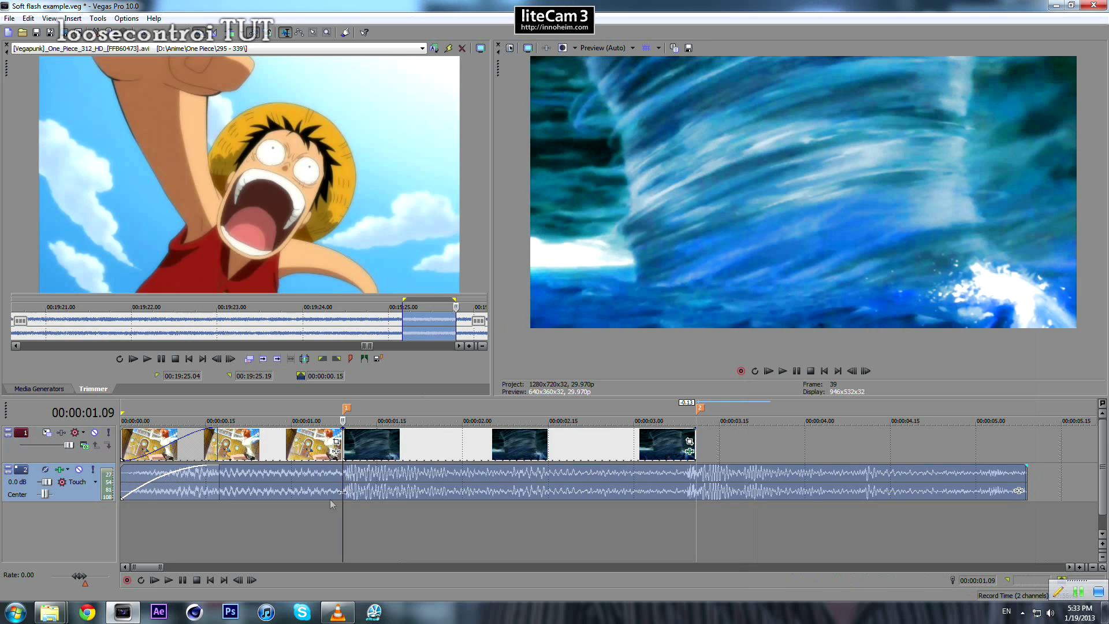
click(281, 477)
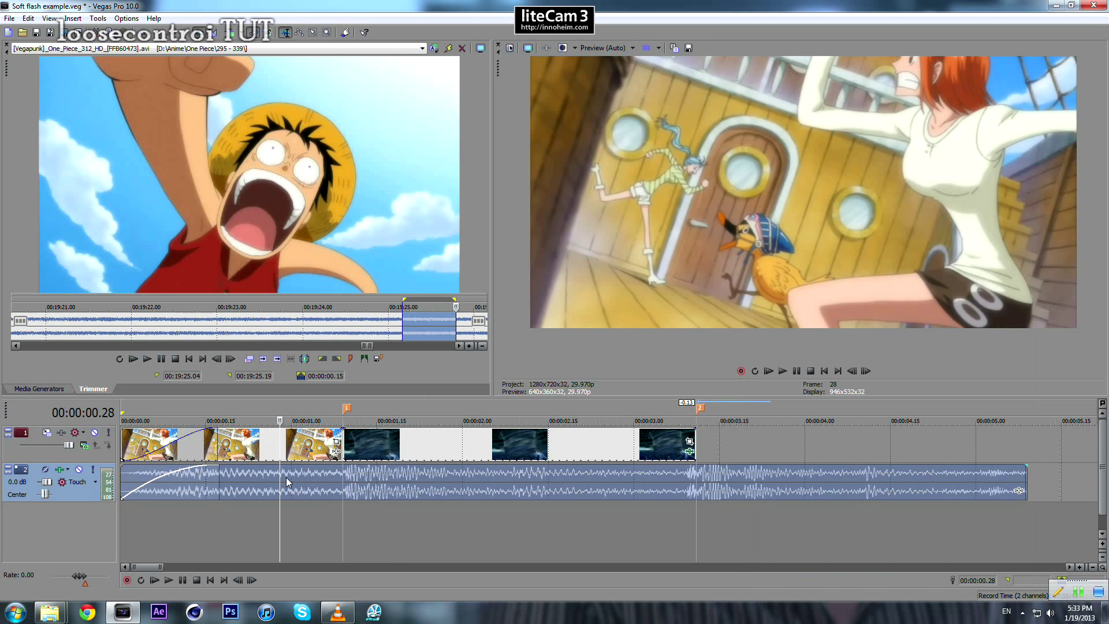
key(space)
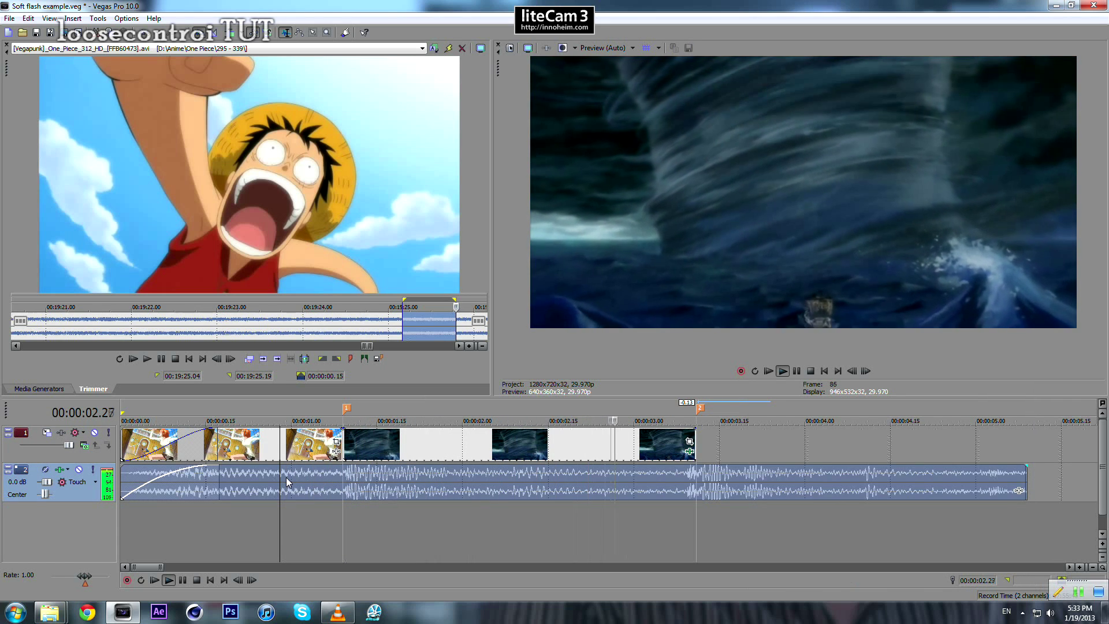
key(space)
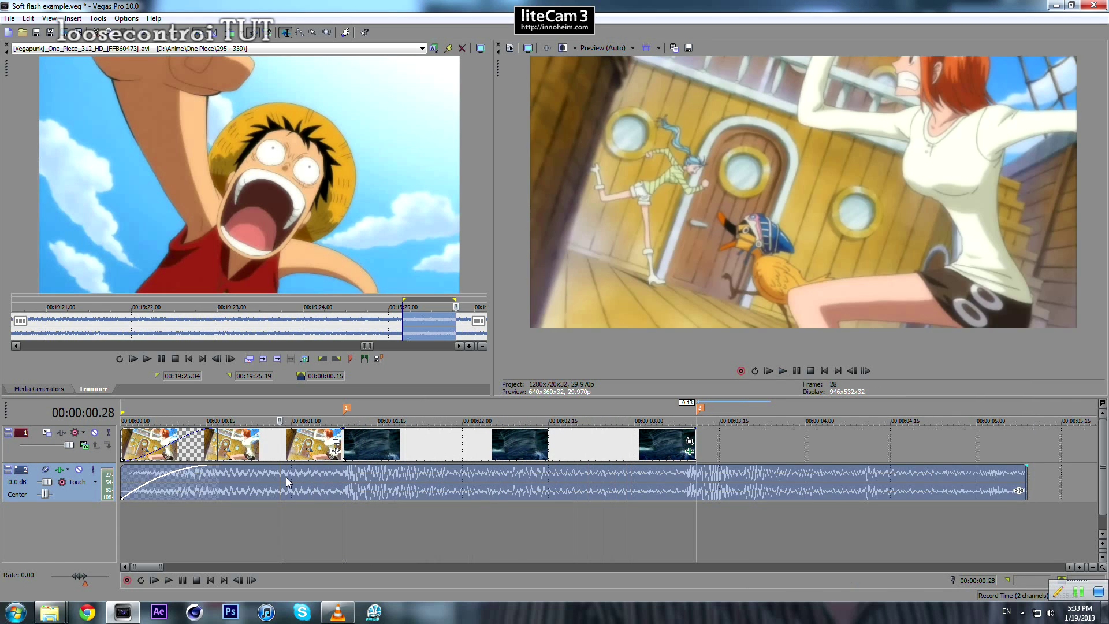
Move the tornado clip's second HSL Adjust keyframe to about 00:00:01.00 and play the flash again
click(690, 453)
drag(874, 494, 910, 495)
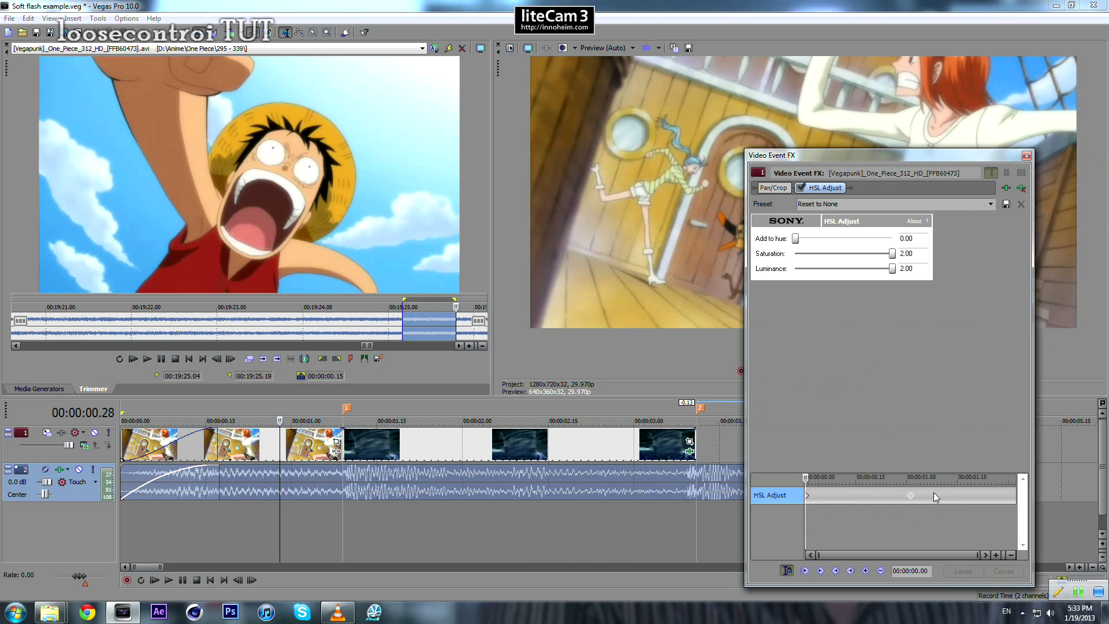
click(1028, 155)
key(Left)
key(space)
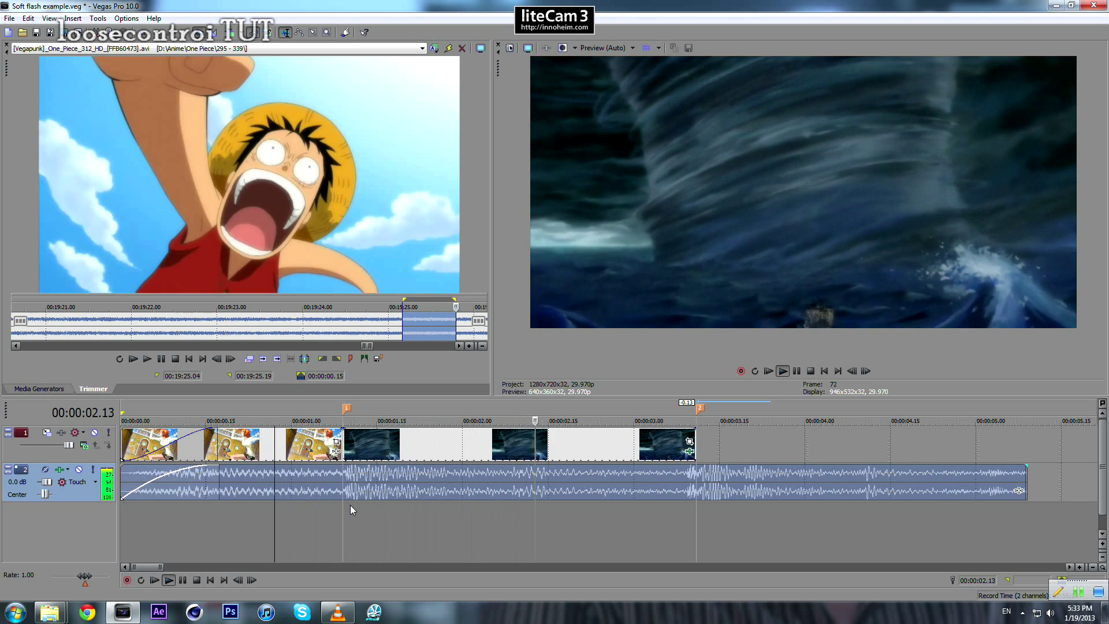
key(space)
Move the tornado clip's second HSL Adjust keyframe to about 00:00:01.08 and preview the transition from the ship clip
click(690, 441)
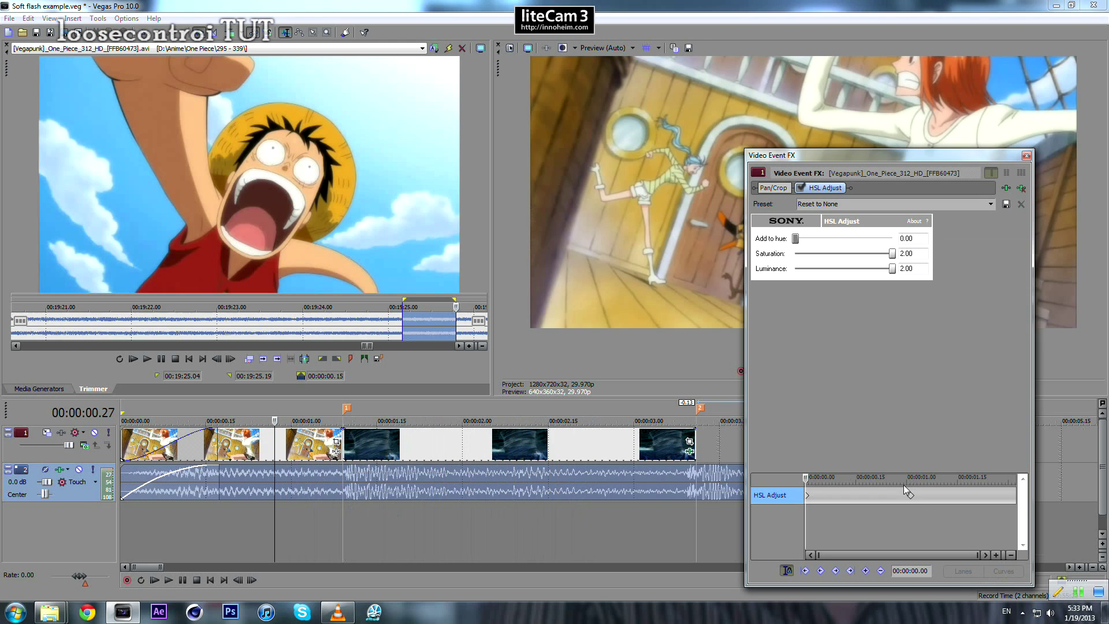
drag(911, 494, 938, 495)
key(space)
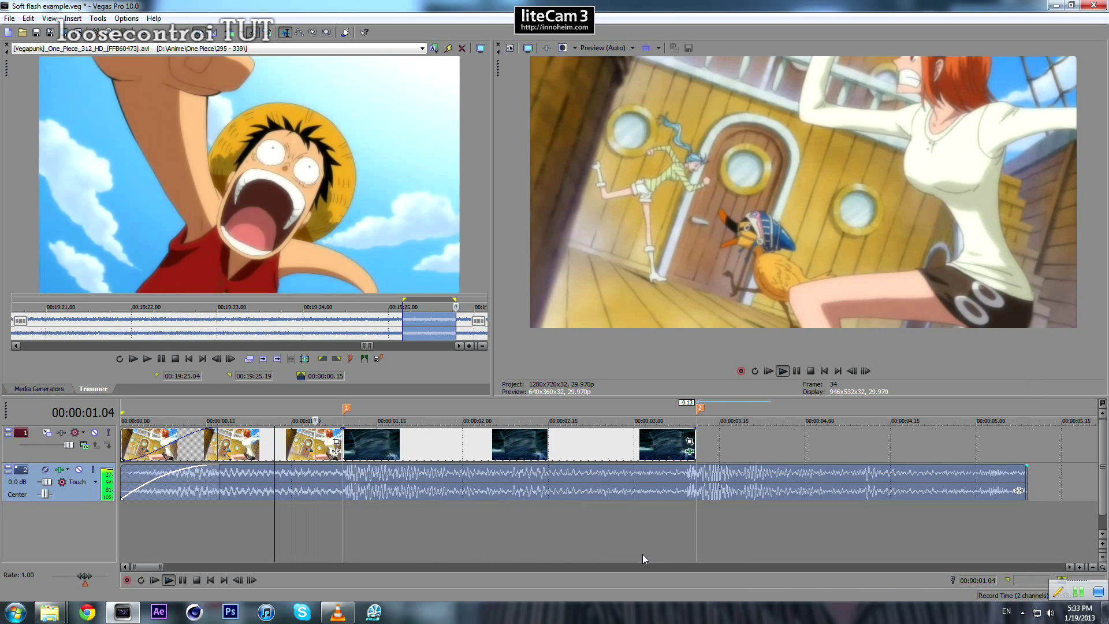
key(space)
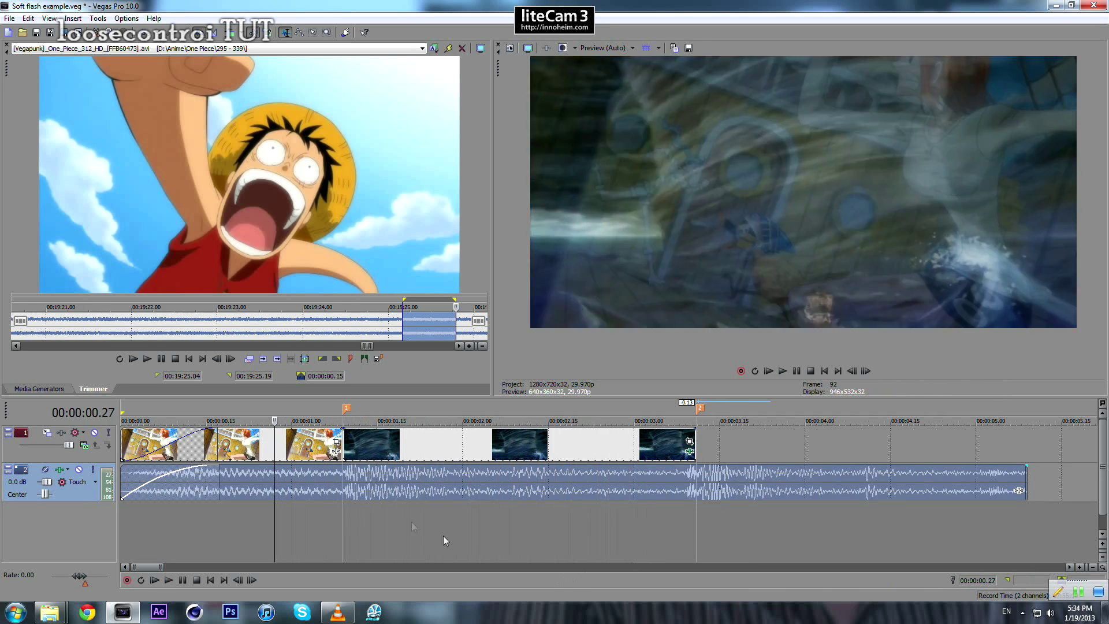
click(223, 475)
key(space)
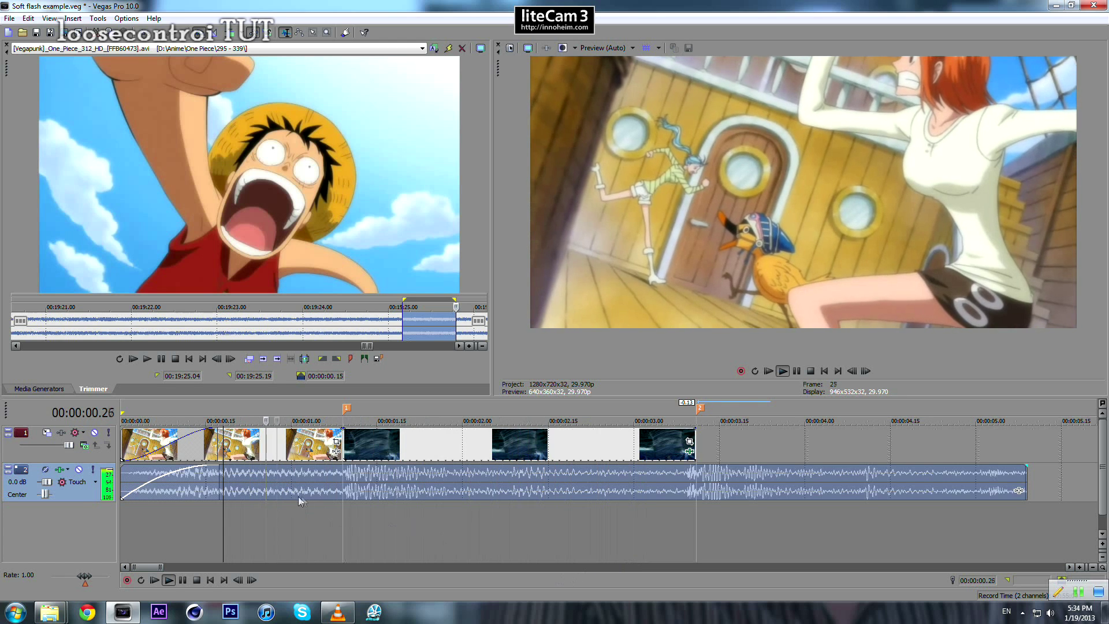
key(space)
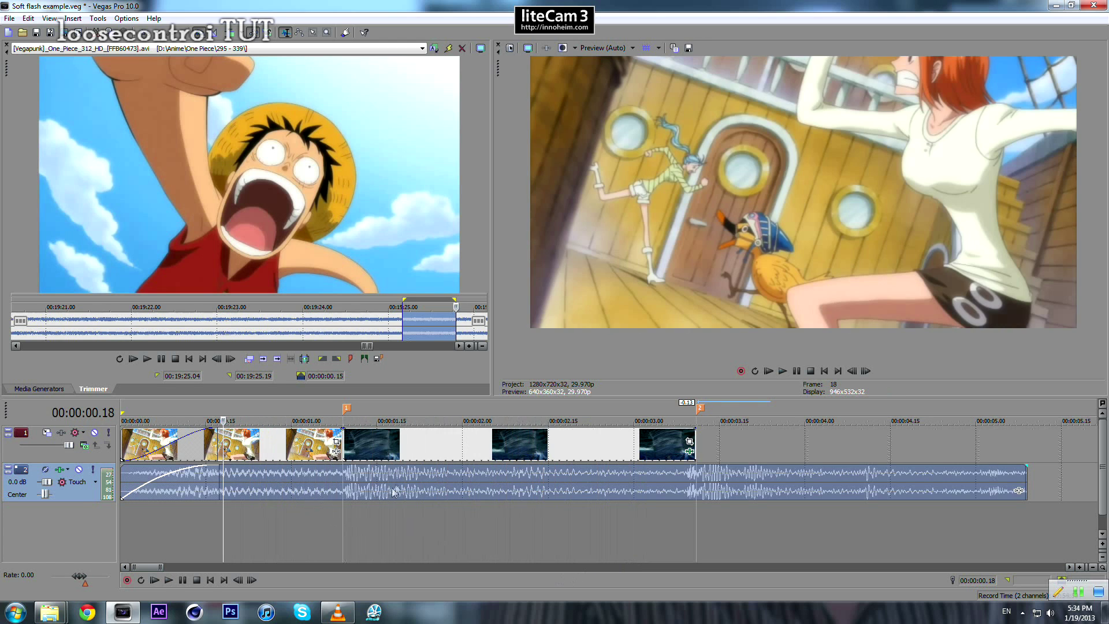
Examine the frames on both sides of the cut at the first marker and play across the tornado clip's start
click(335, 448)
scroll(380, 443, up, 4)
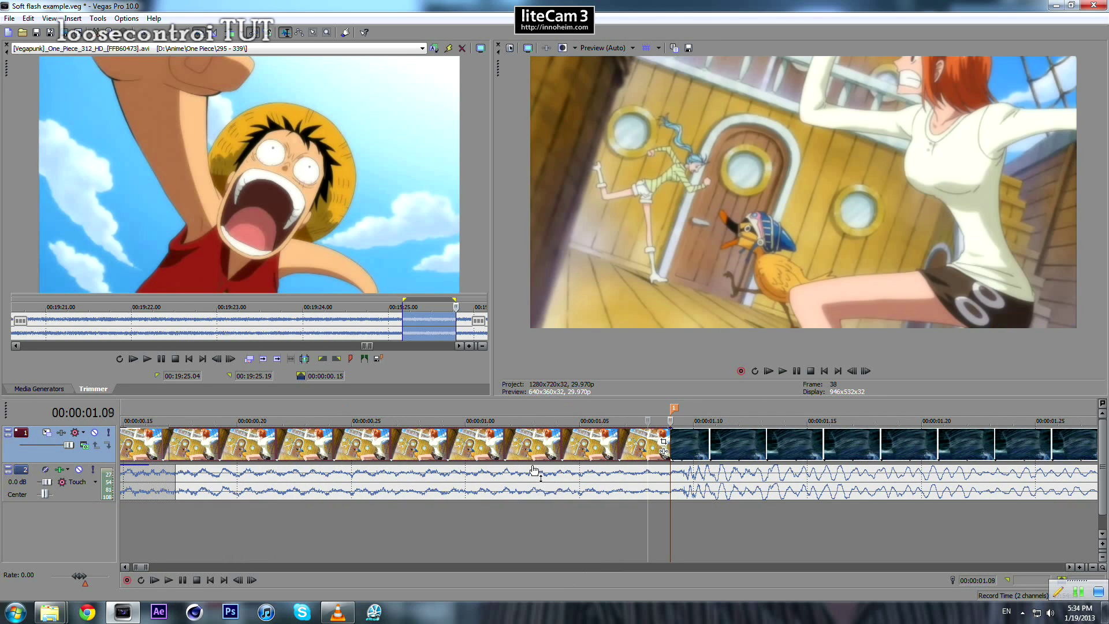
key(Right)
key(Right)
key(Left)
key(Left)
key(Right)
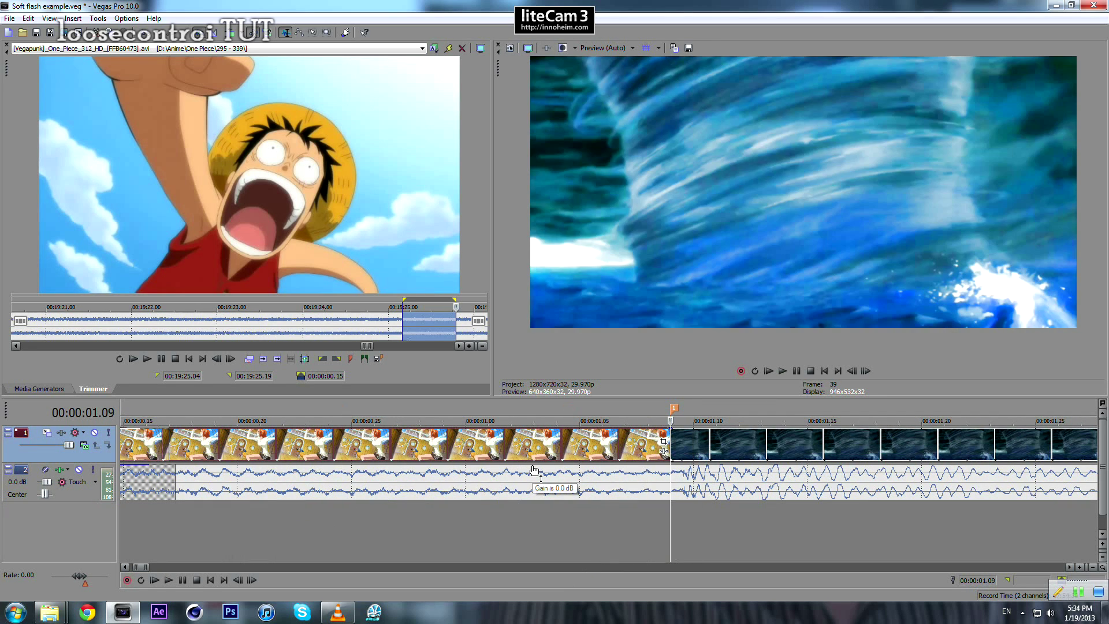
key(space)
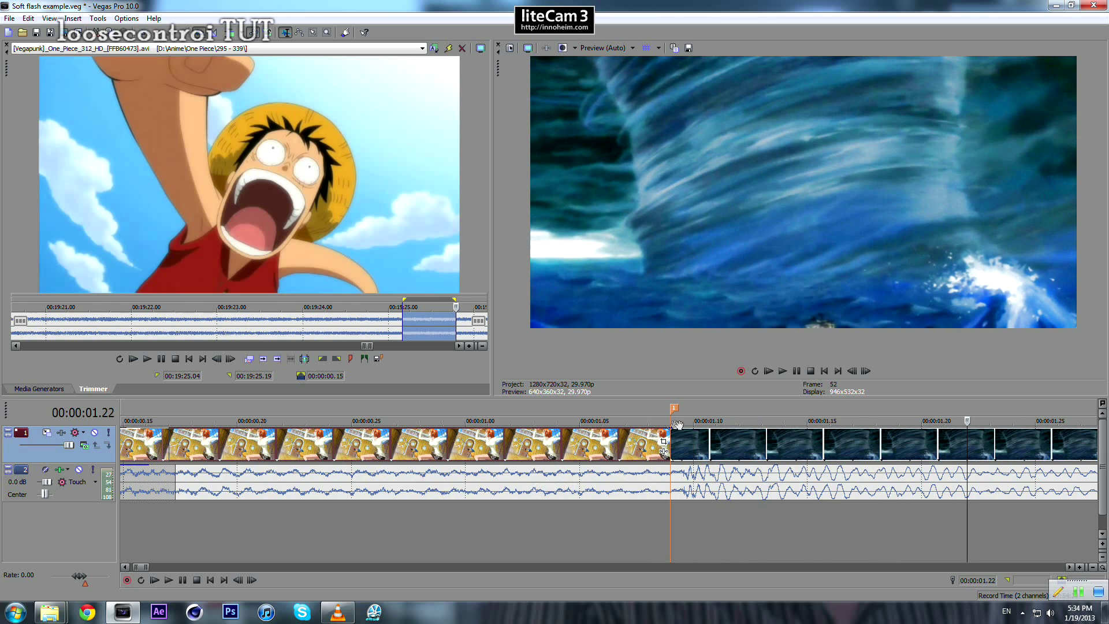
key(space)
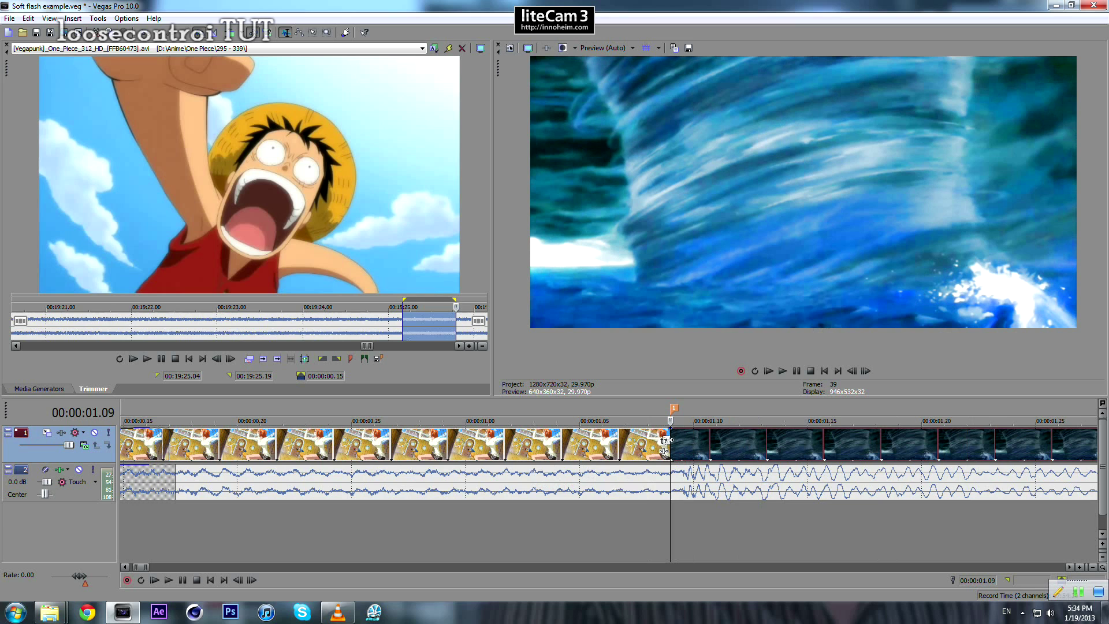
Shift the cut two frames before the first marker and move the ship clip onto a newly inserted video track above
drag(673, 440, 612, 443)
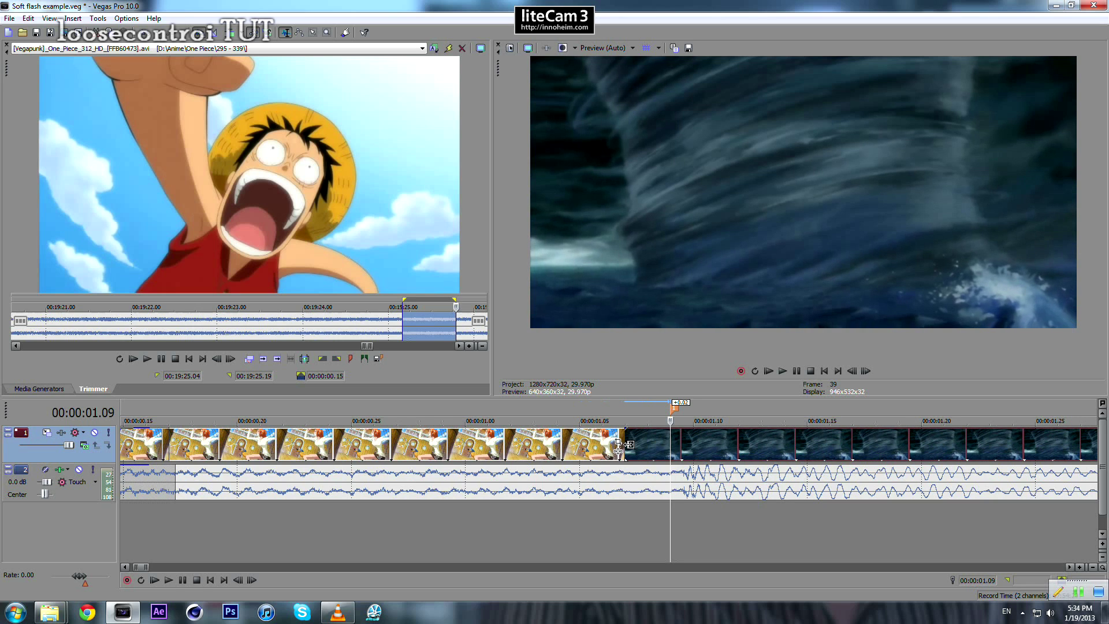
scroll(649, 483, down, 5)
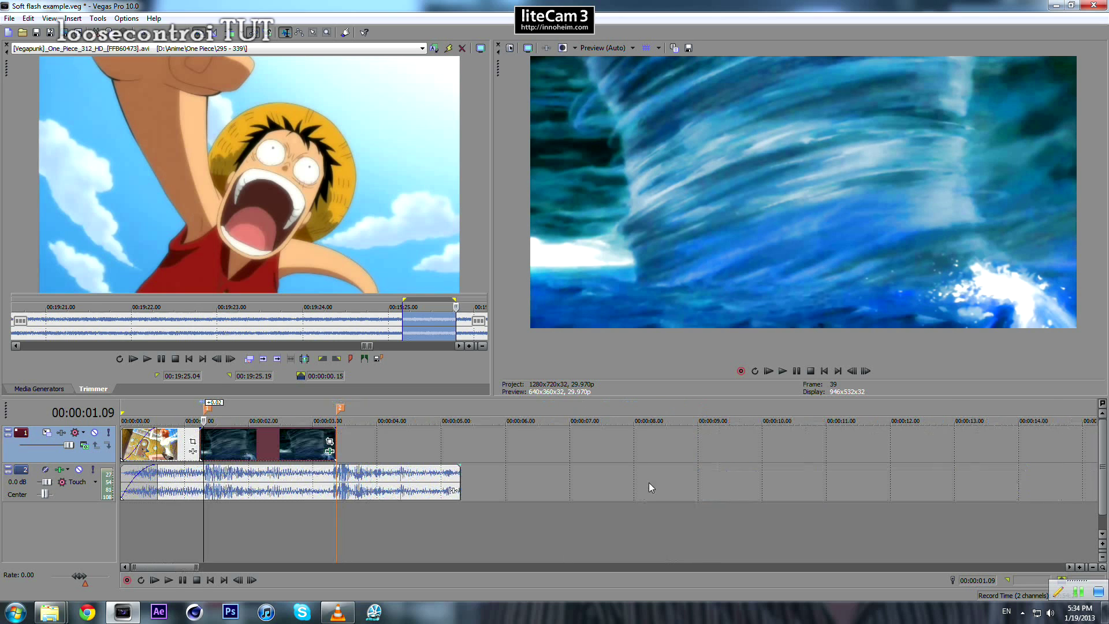
right_click(364, 439)
click(405, 464)
click(193, 486)
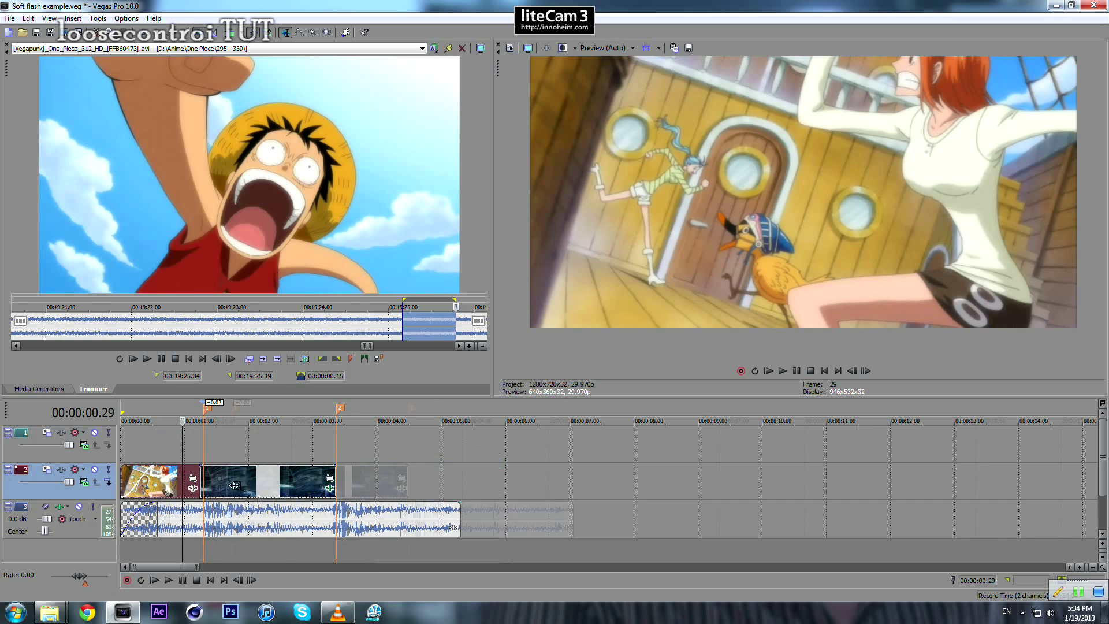
scroll(194, 486, up, 5)
drag(309, 485, 309, 450)
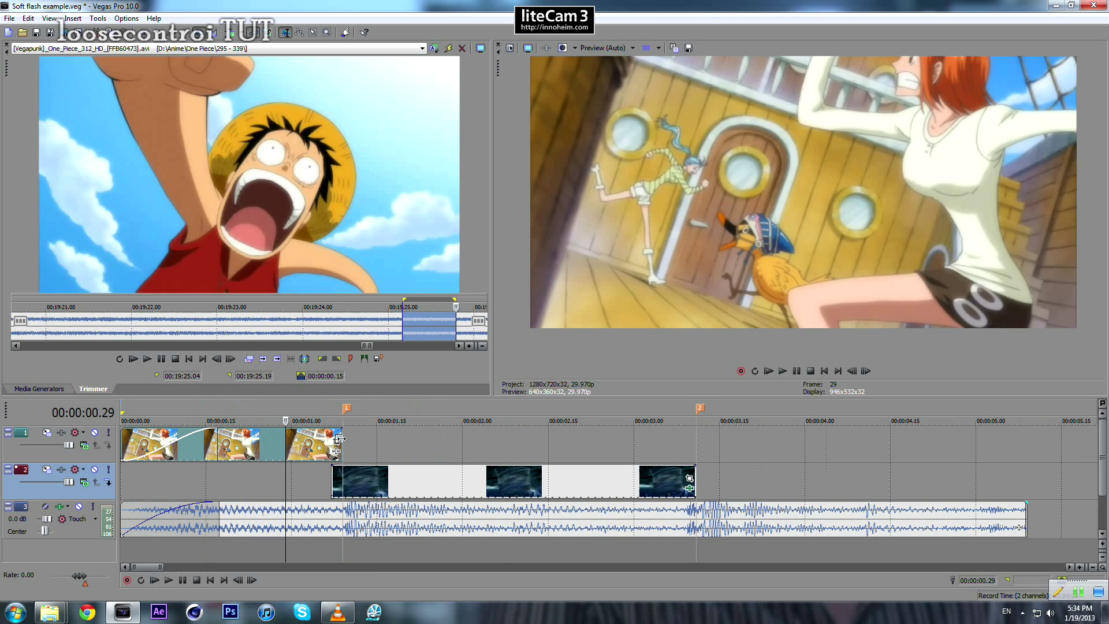
Overlap the ship clip's end with the tornado clip's start as a crossfade on one track, and delete the empty track
click(341, 440)
scroll(613, 439, up, 4)
mouse_move(598, 434)
mouse_down()
mouse_move(668, 434)
mouse_move(538, 440)
mouse_move(670, 437)
mouse_move(531, 438)
mouse_move(654, 478)
mouse_up()
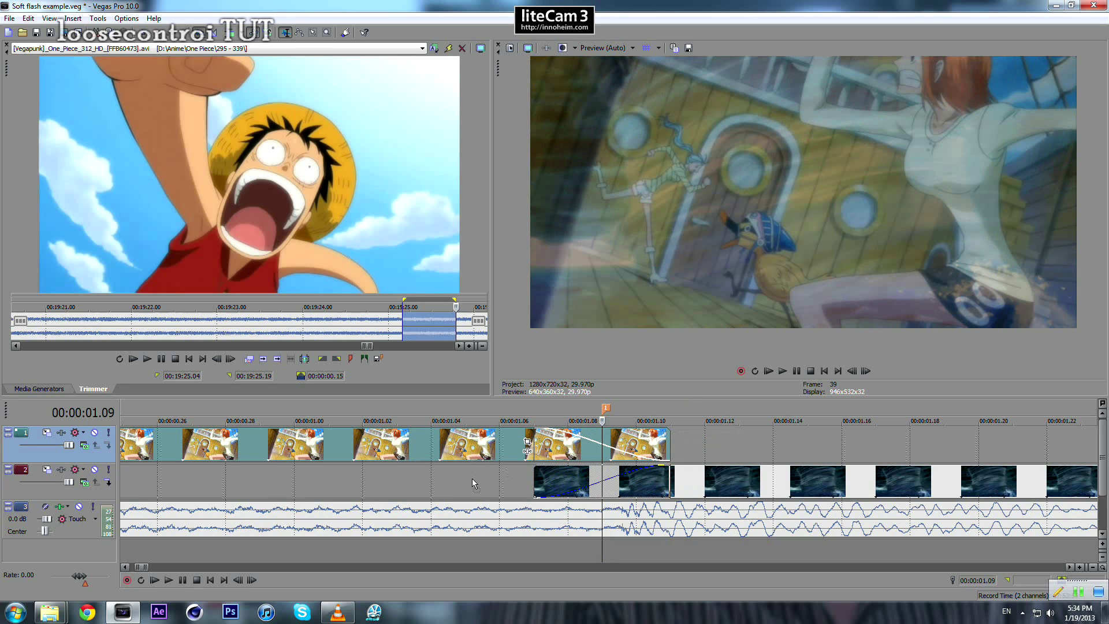
right_click(590, 432)
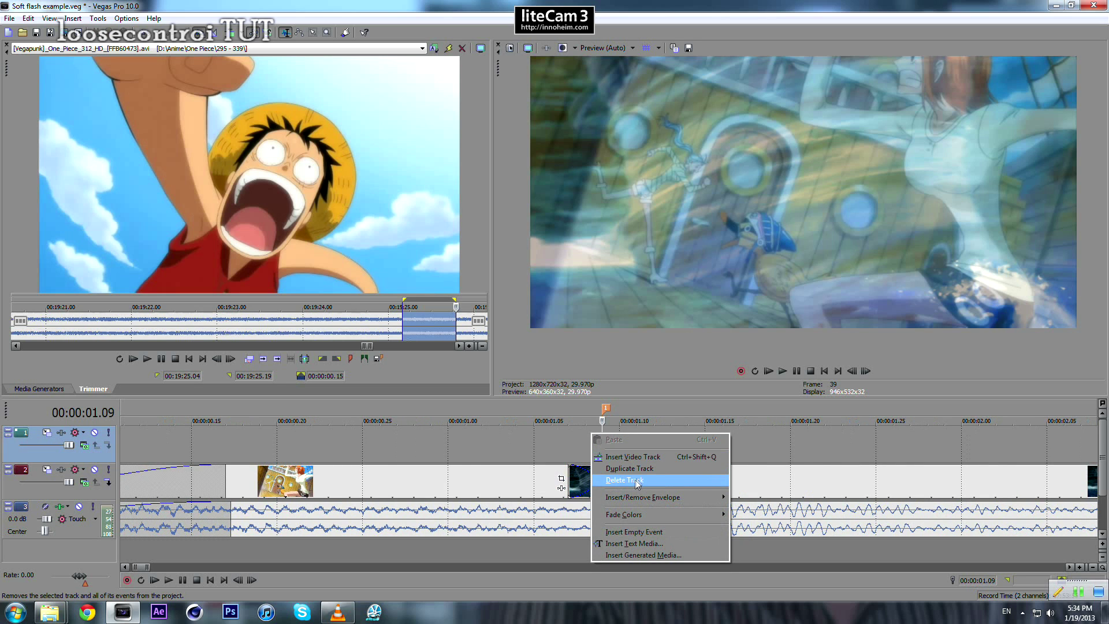
click(639, 481)
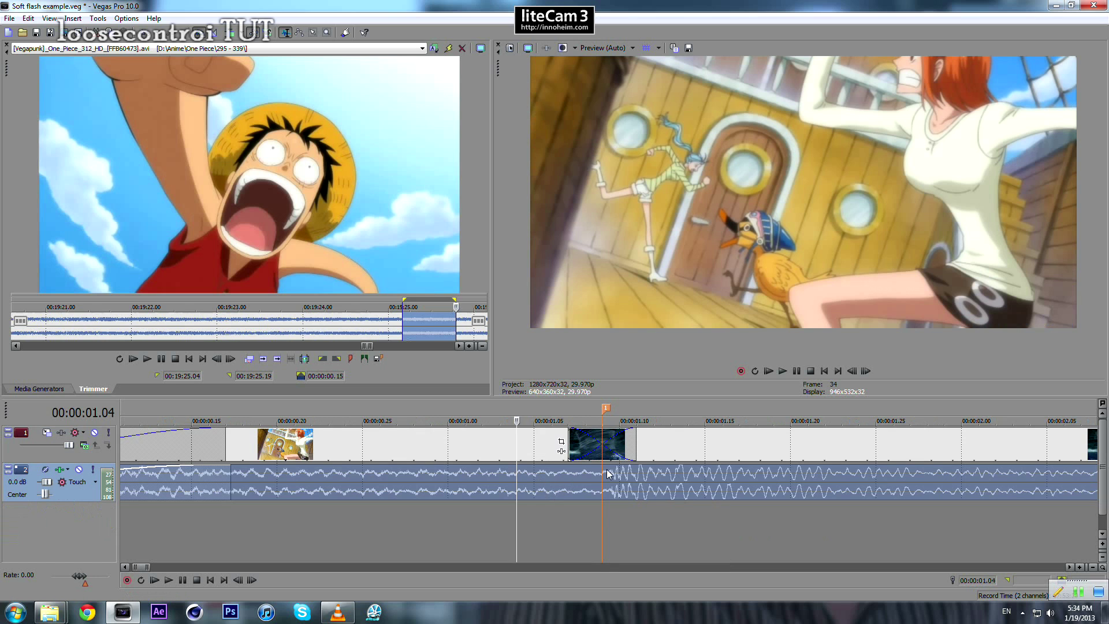
Preview the crossfade into the tornado clip and step through its frames to examine how it blends with the flash
key(Right)
key(space)
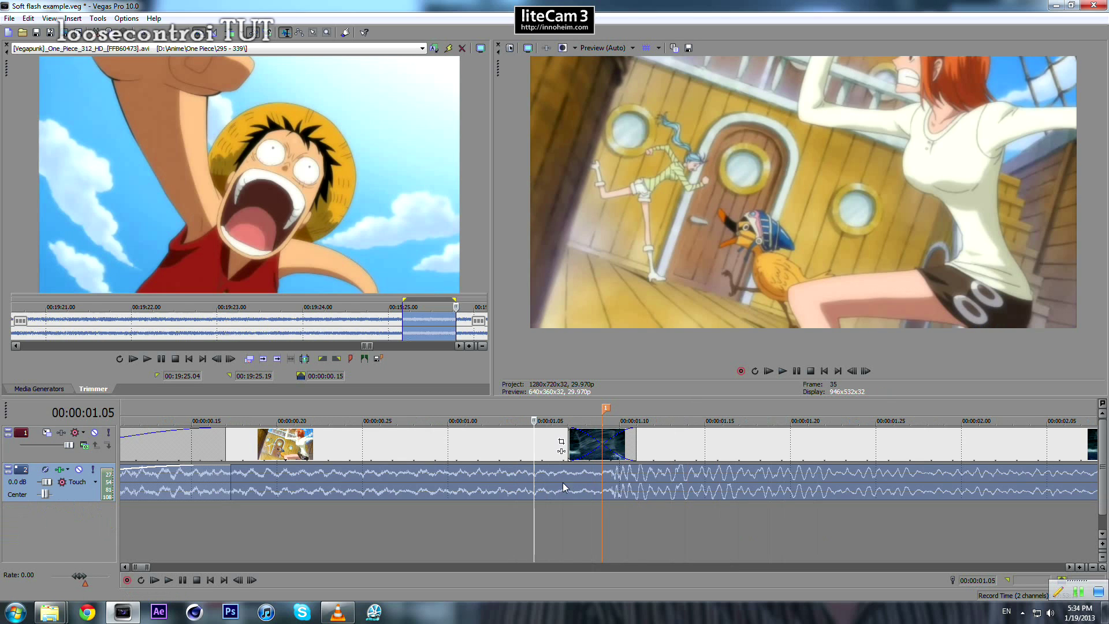
scroll(730, 517, down, 2)
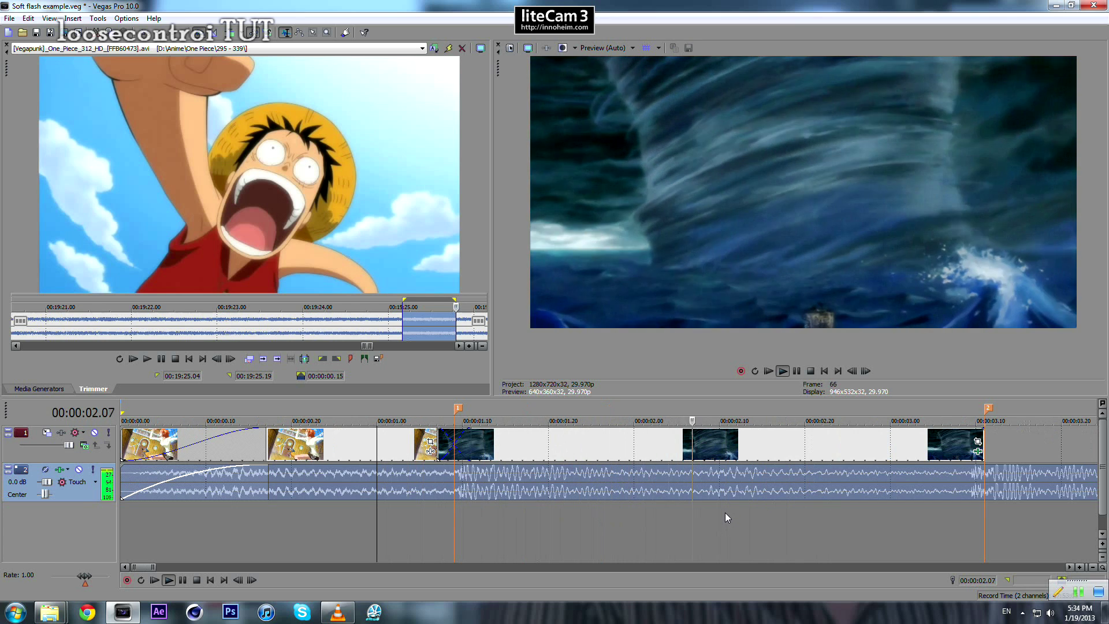
key(space)
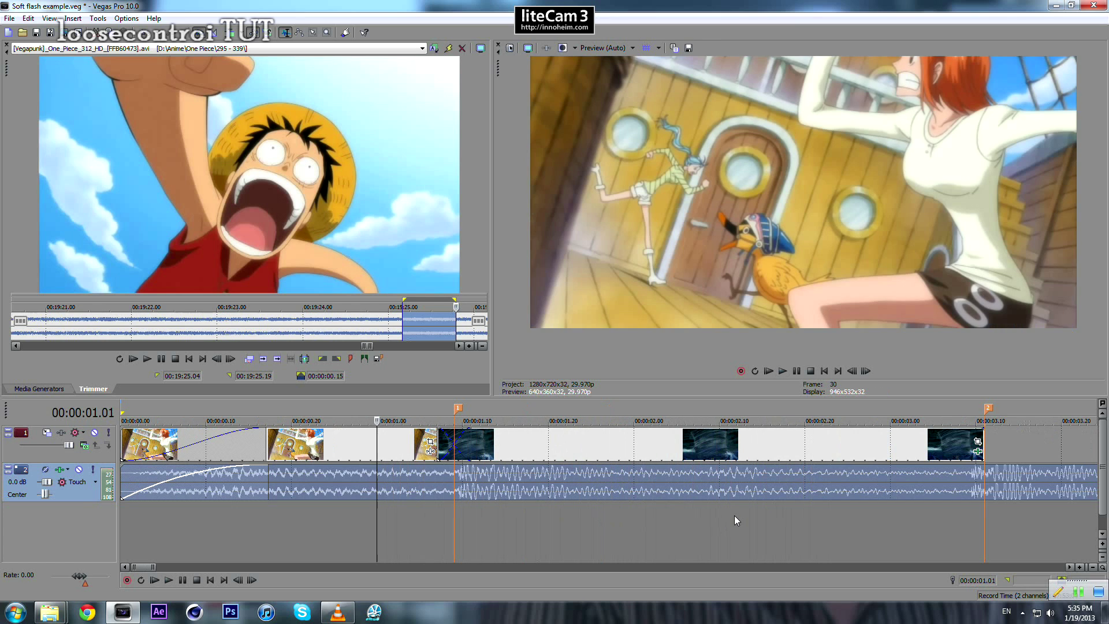
key(Right)
key(Right)
key(Right)
key(Right)
key(Right)
key(Right)
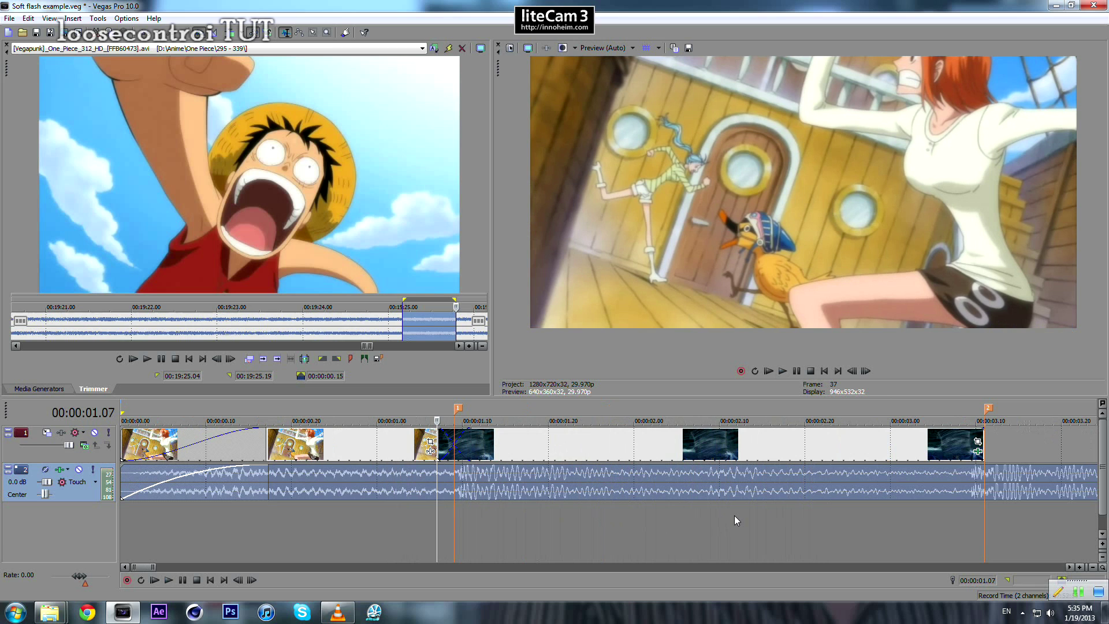
key(Right)
key(Right)
key(Right)
key(Right)
key(Right)
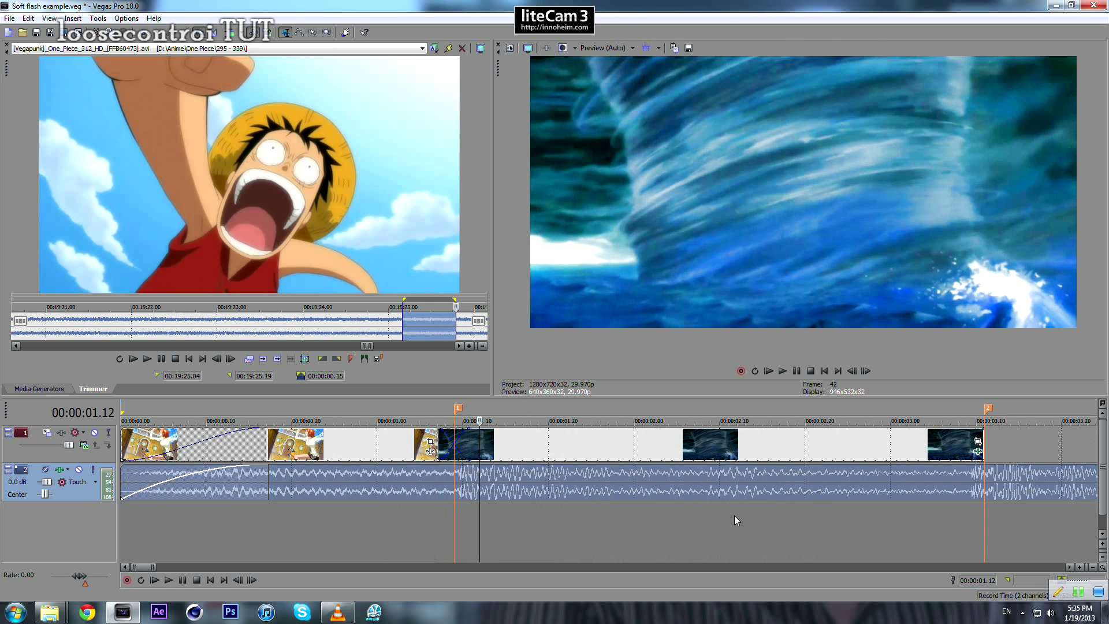
Open the tornado clip's HSL Adjust settings and select both keyframes for copying
click(488, 445)
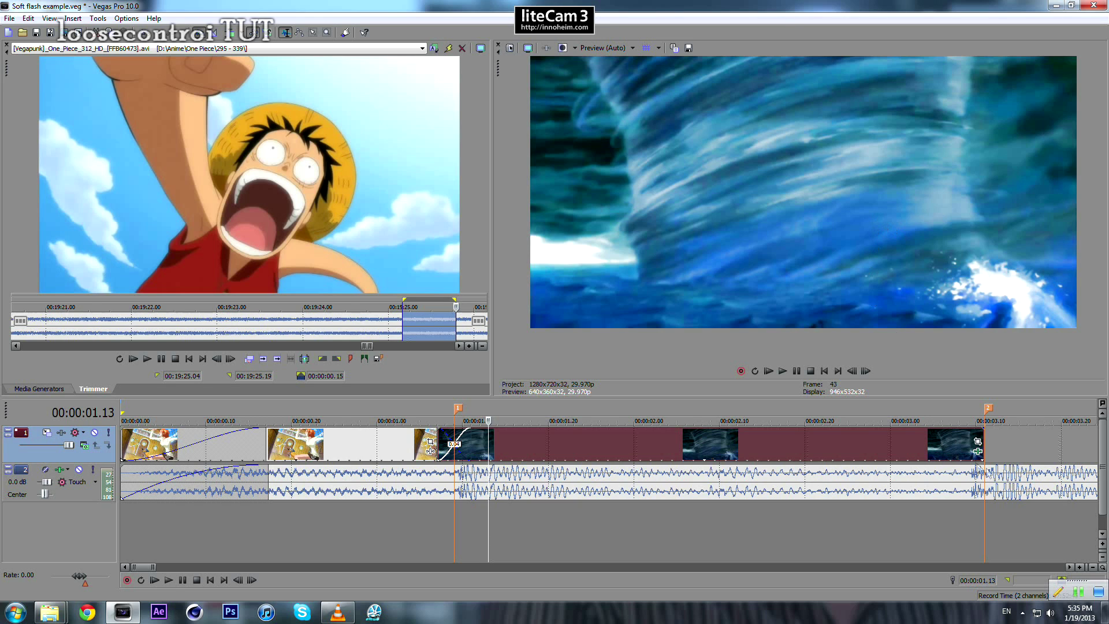
click(978, 451)
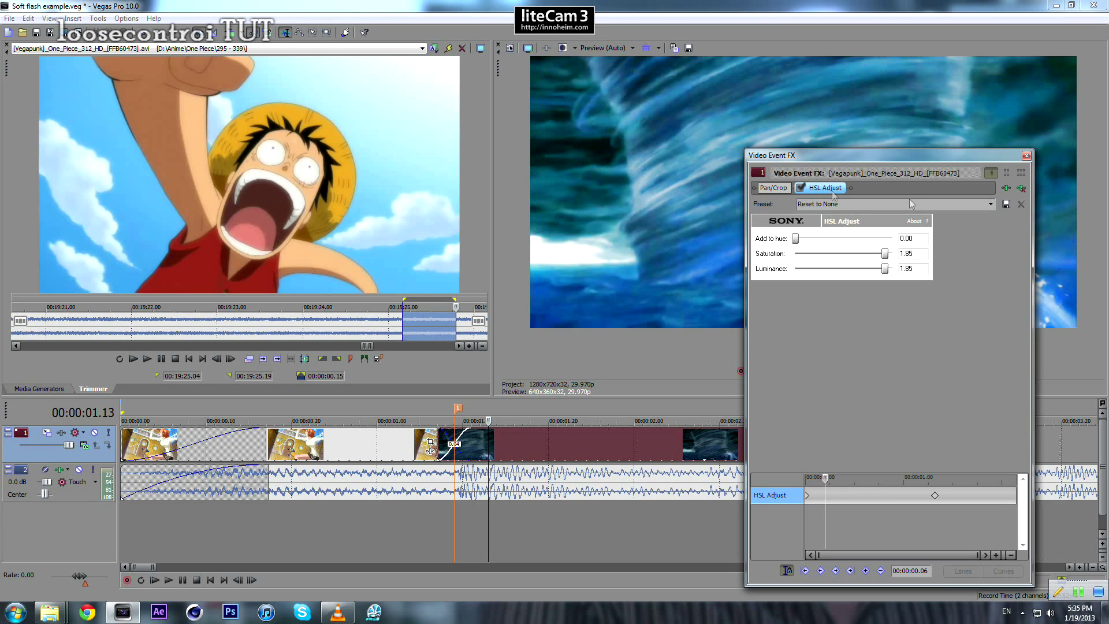
drag(954, 503, 766, 495)
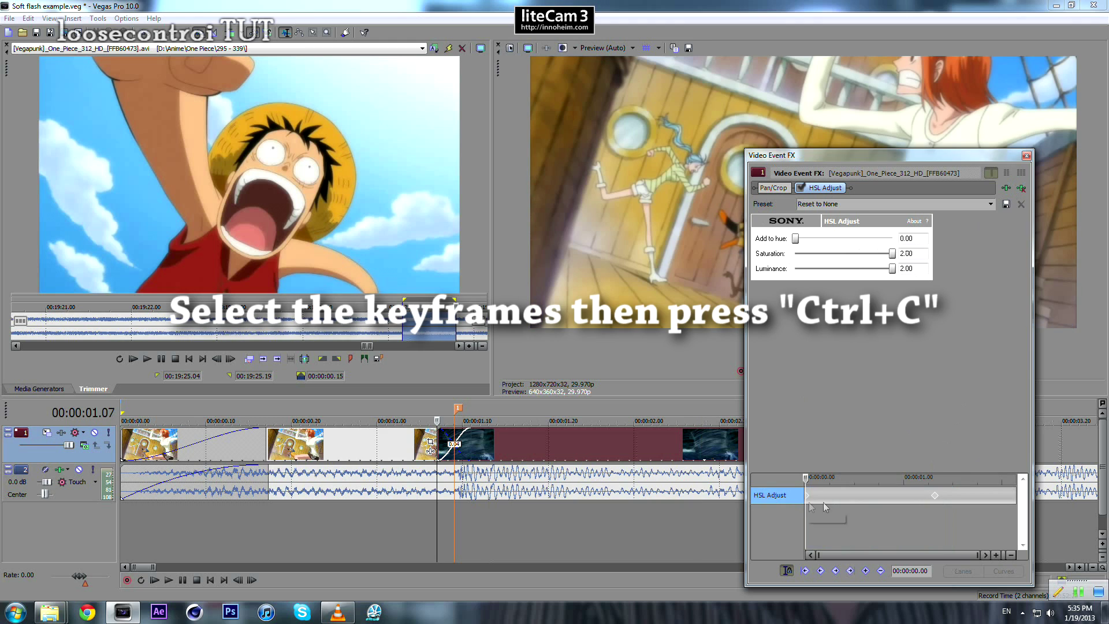
Add a second HSL Adjust to the tornado clip and paste the copied keyframes onto its first keyframe
click(1007, 189)
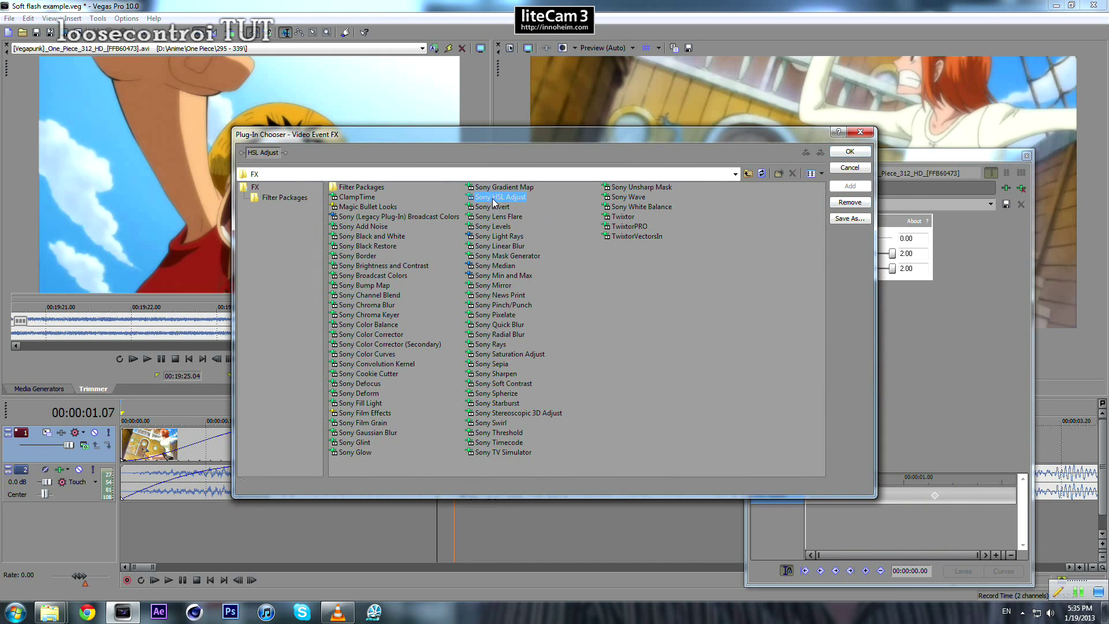
double_click(493, 198)
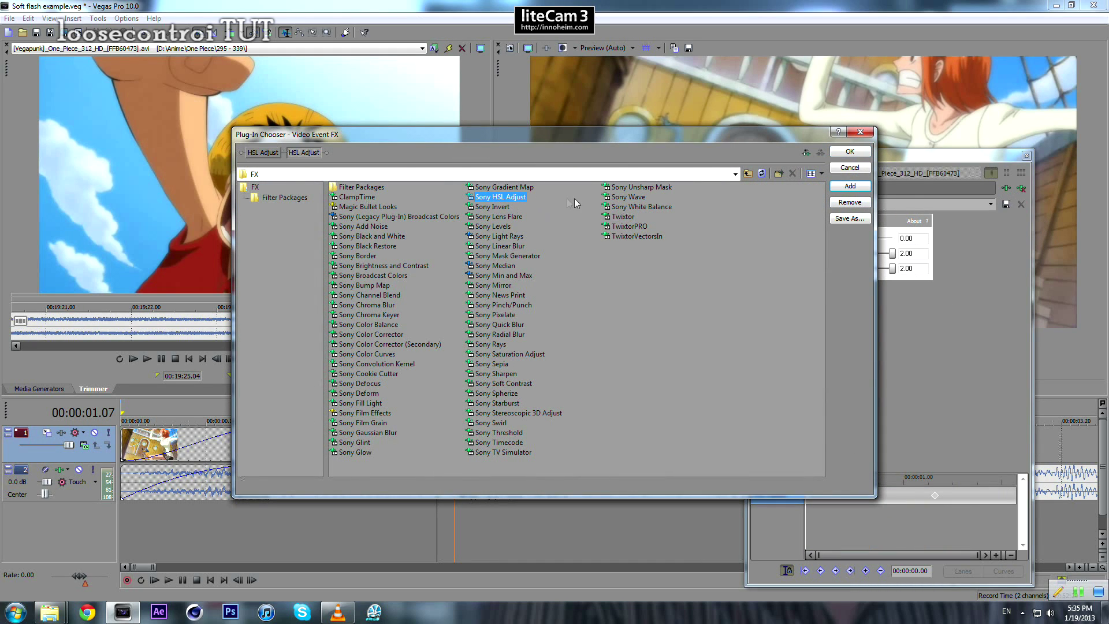
click(850, 153)
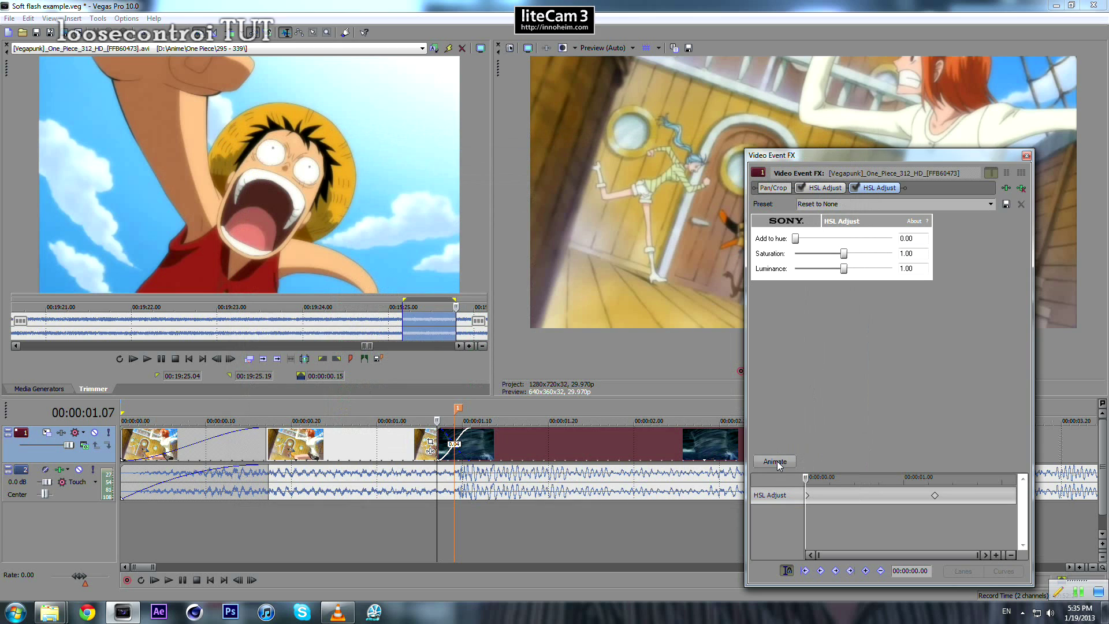
click(774, 461)
click(923, 515)
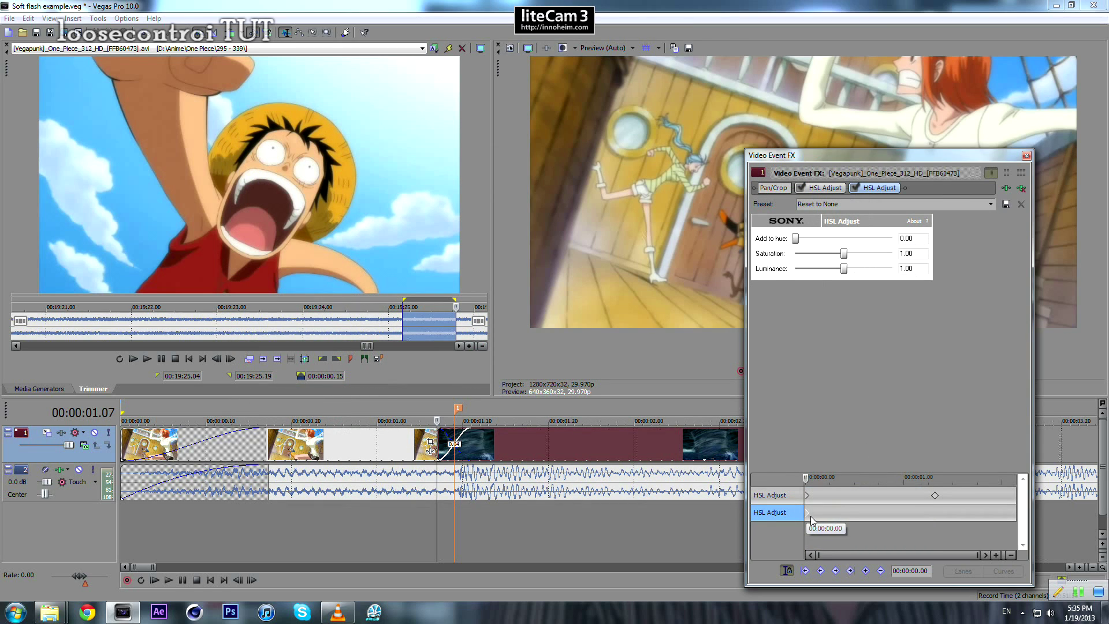
key(ctrl+v)
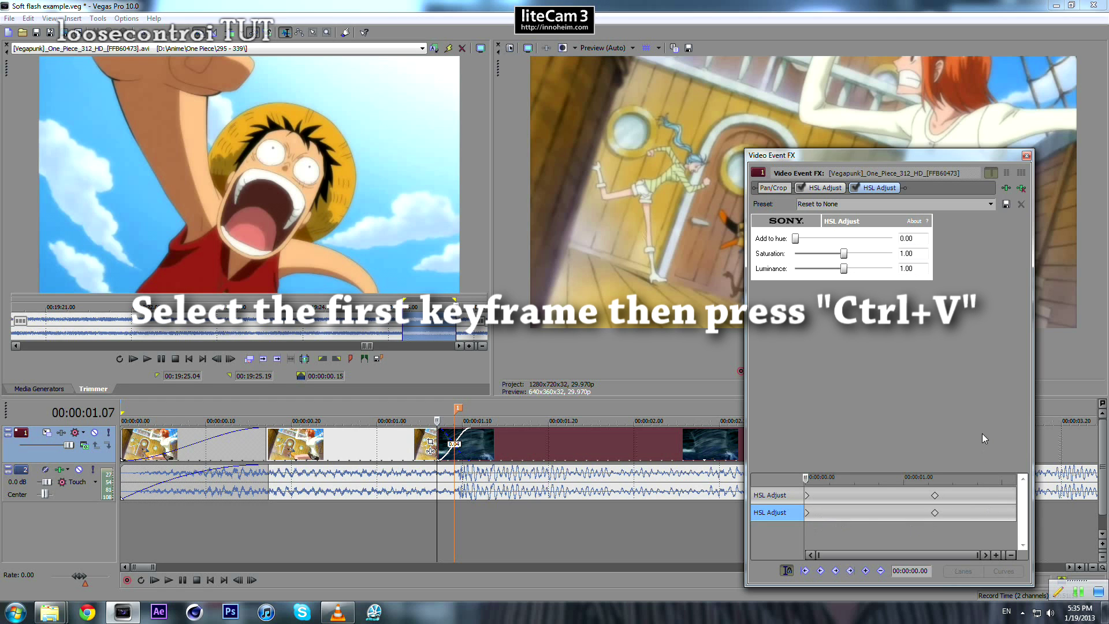
click(1027, 155)
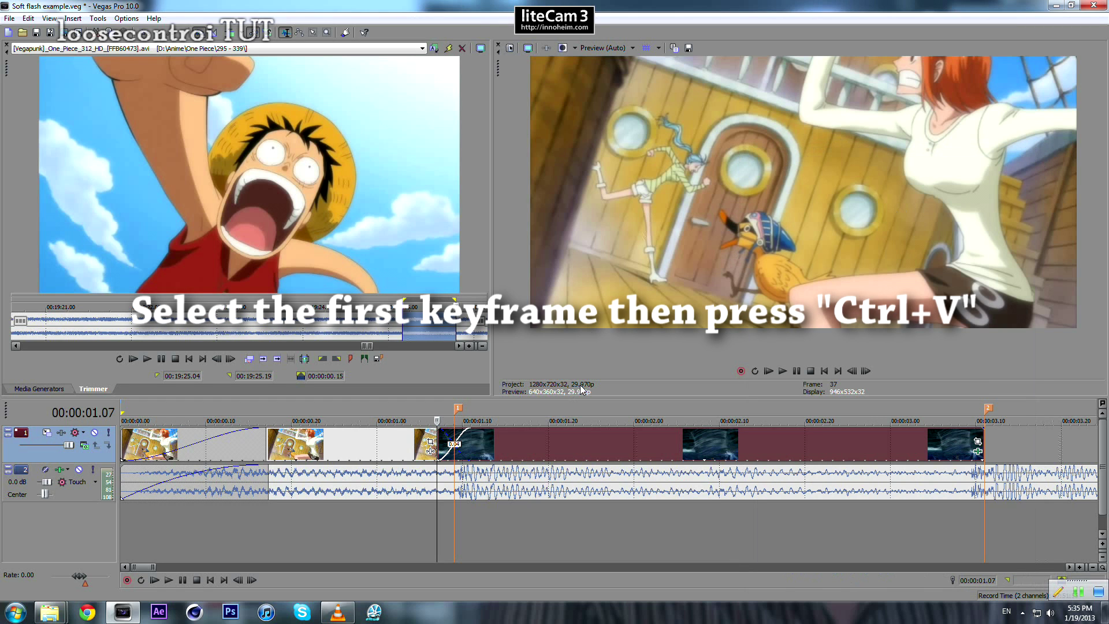
Play back the crossfade into the tornado clip to examine the strengthened flash
key(space)
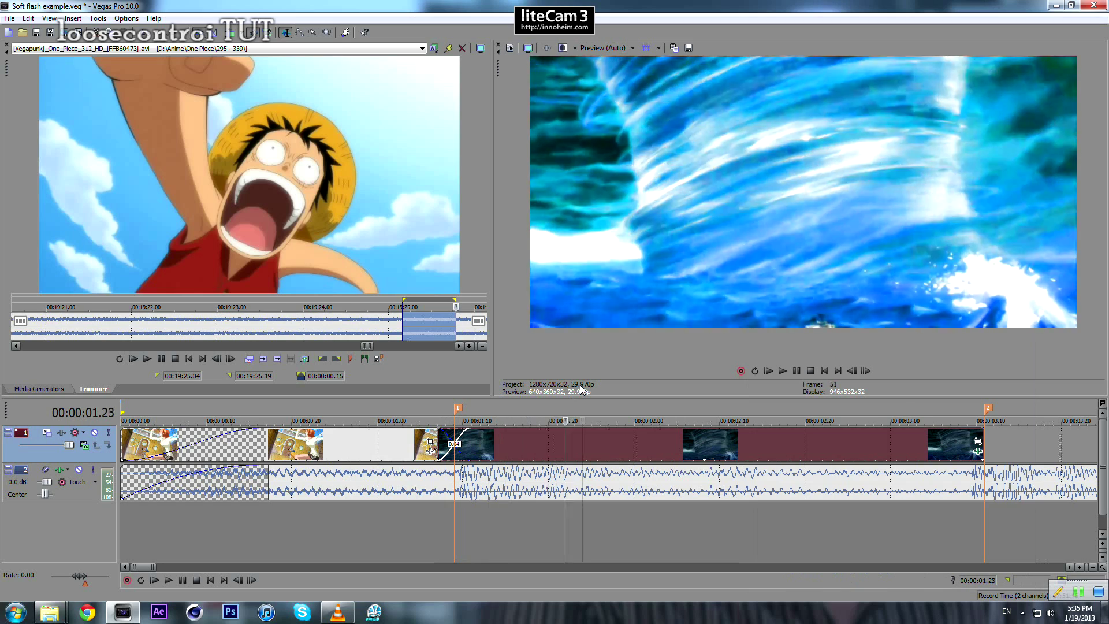
click(395, 483)
key(space)
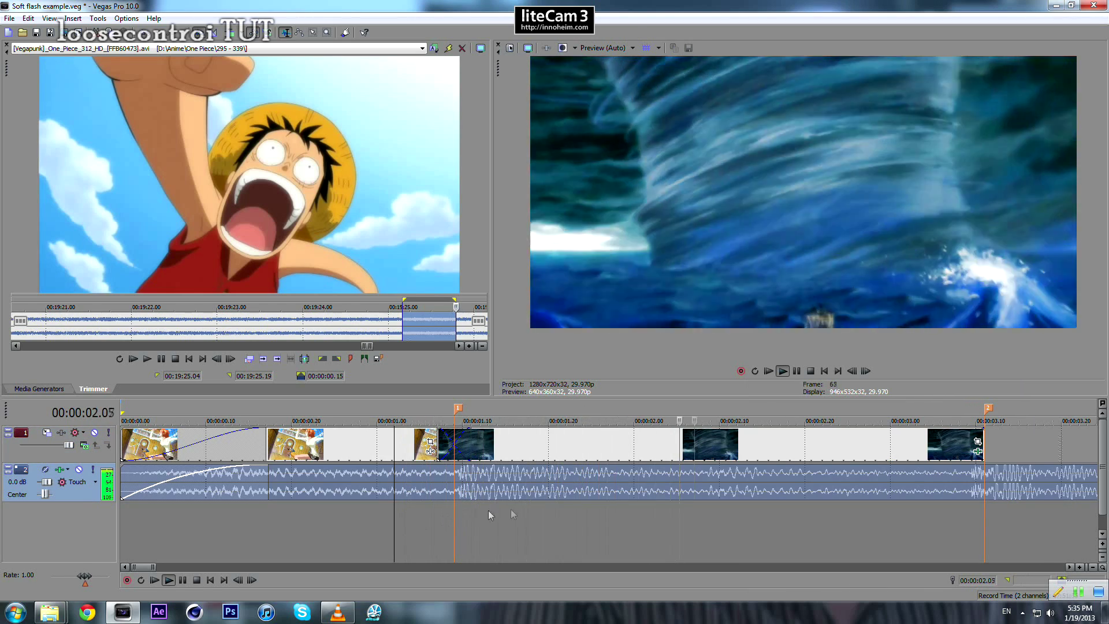
key(space)
key(space)
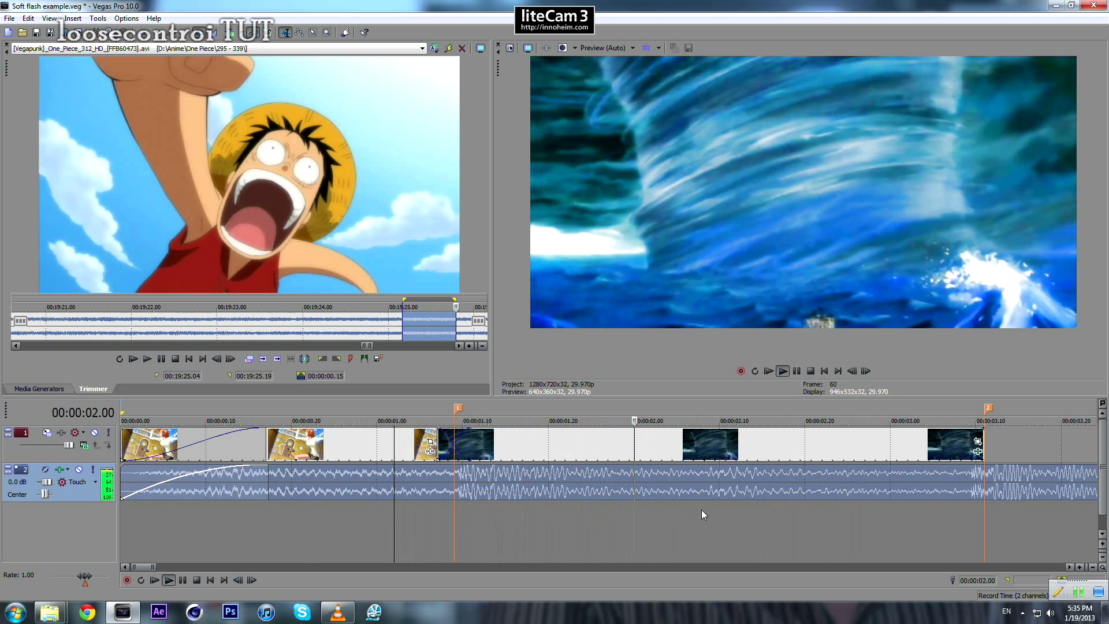
scroll(701, 509, down, 3)
click(508, 438)
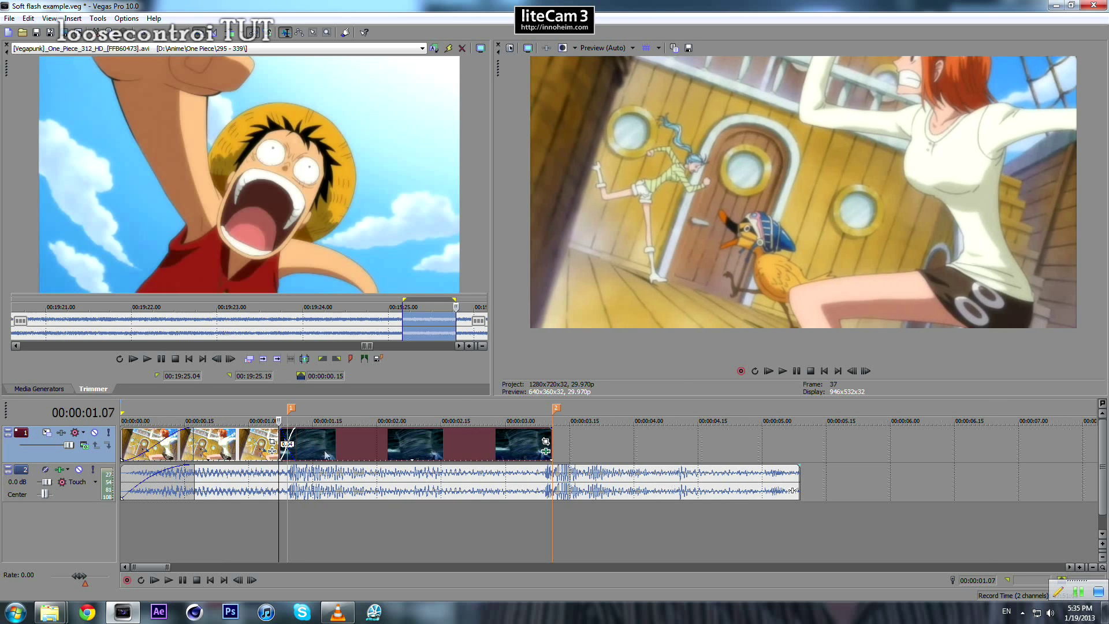
click(978, 452)
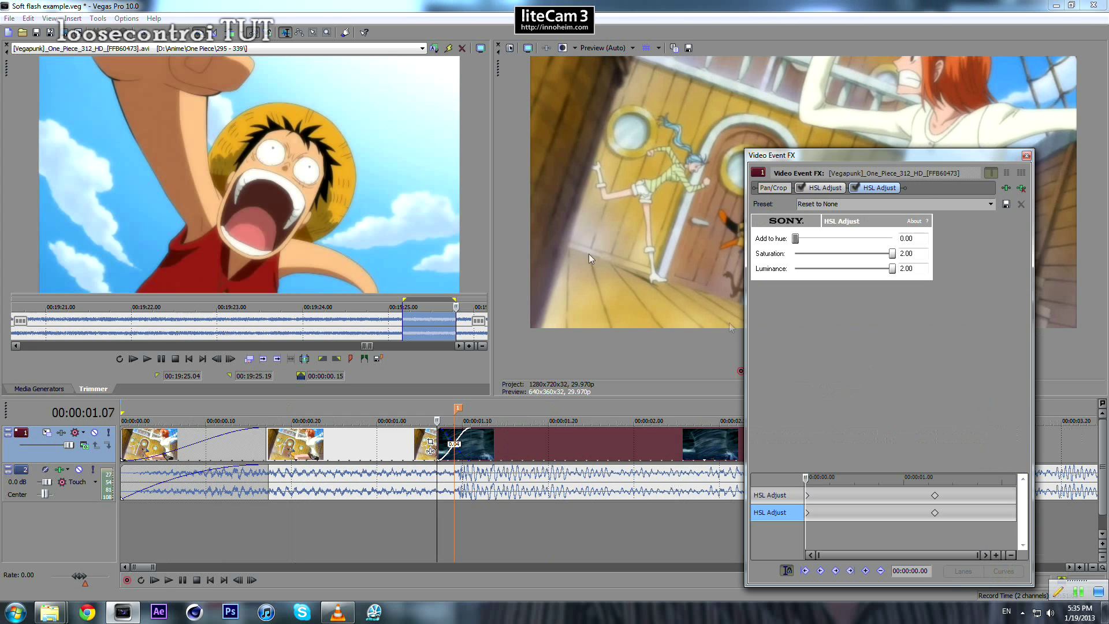
click(1006, 189)
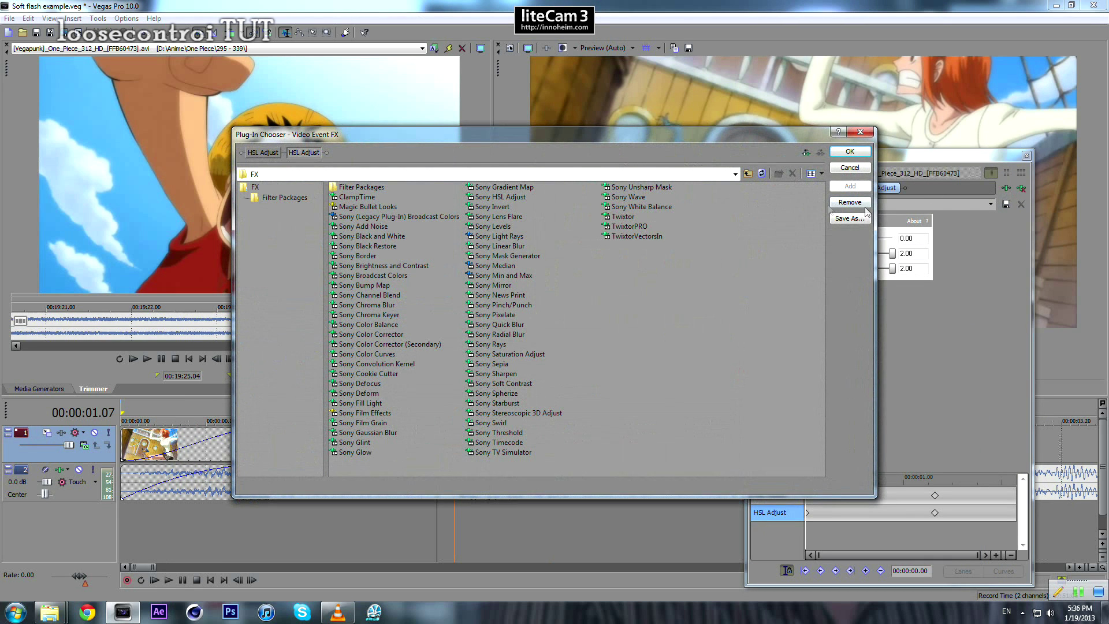
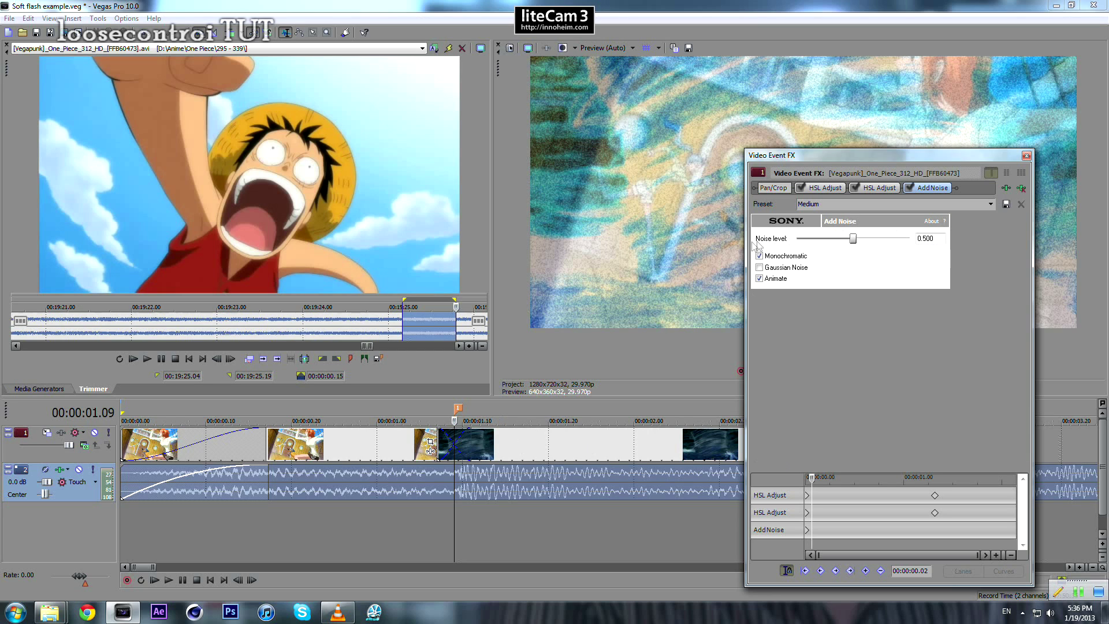
click(1021, 187)
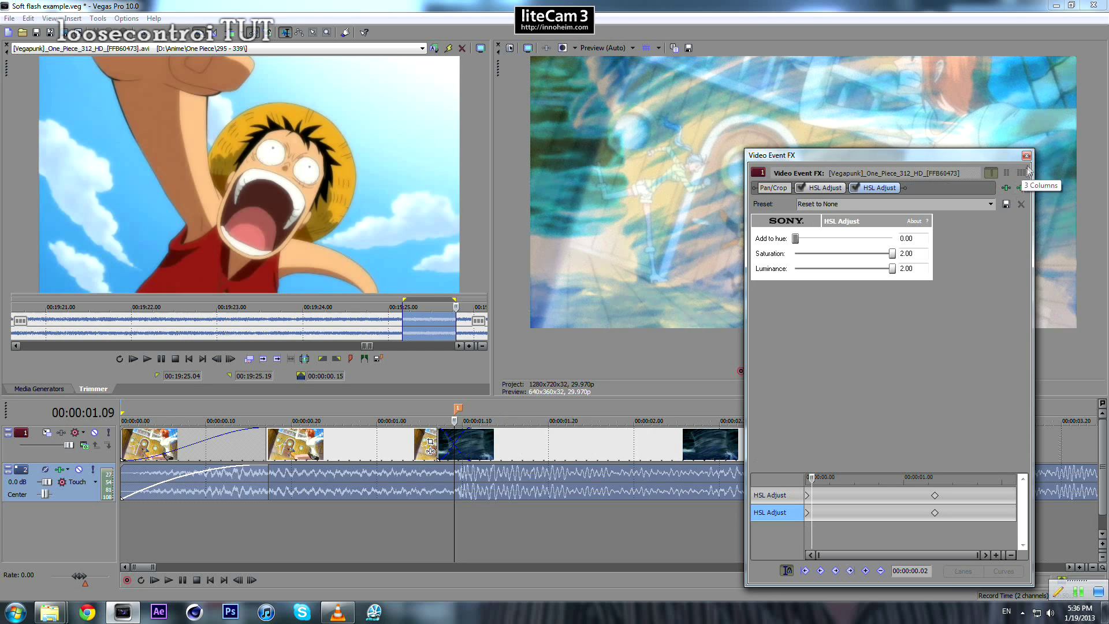
click(1026, 155)
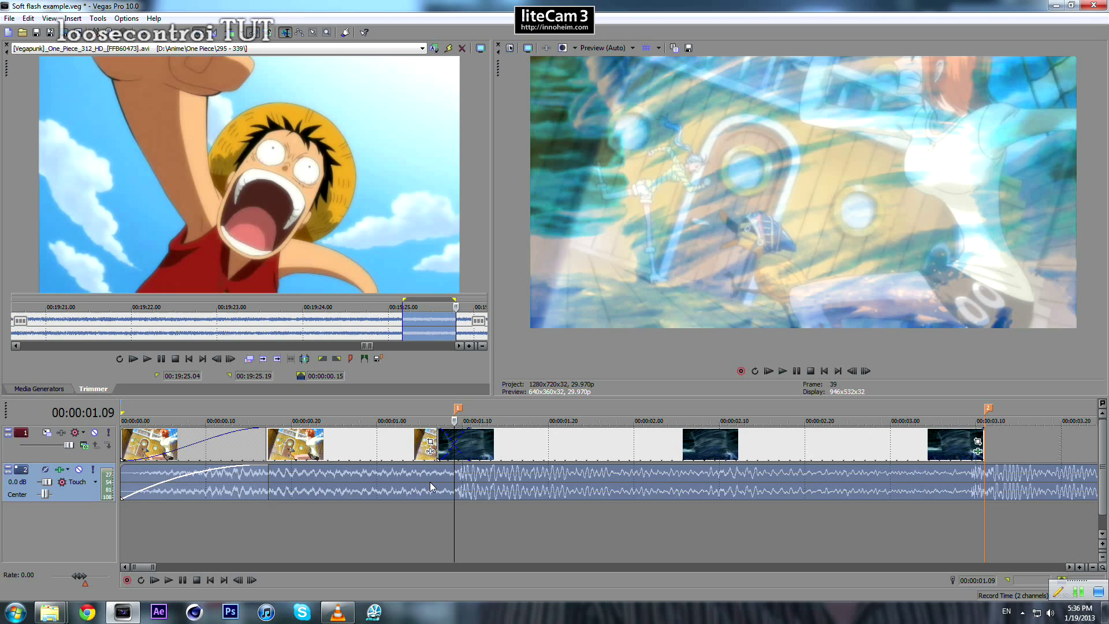
Add the Sony Add Noise effect to the tornado clip after both HSL Adjust effects
click(977, 453)
click(1006, 188)
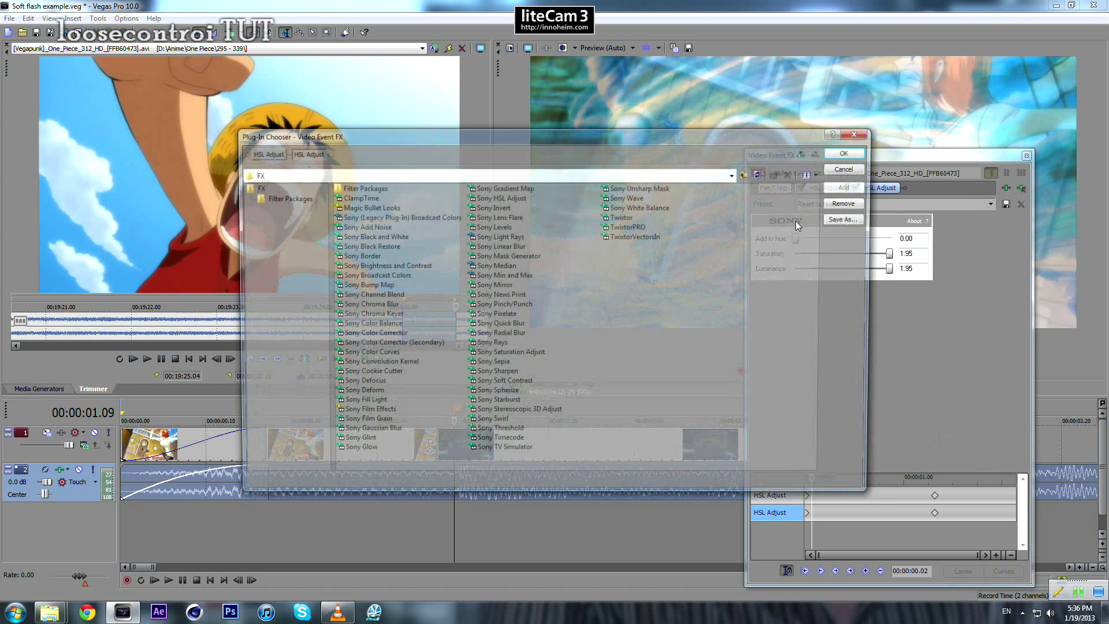
double_click(368, 227)
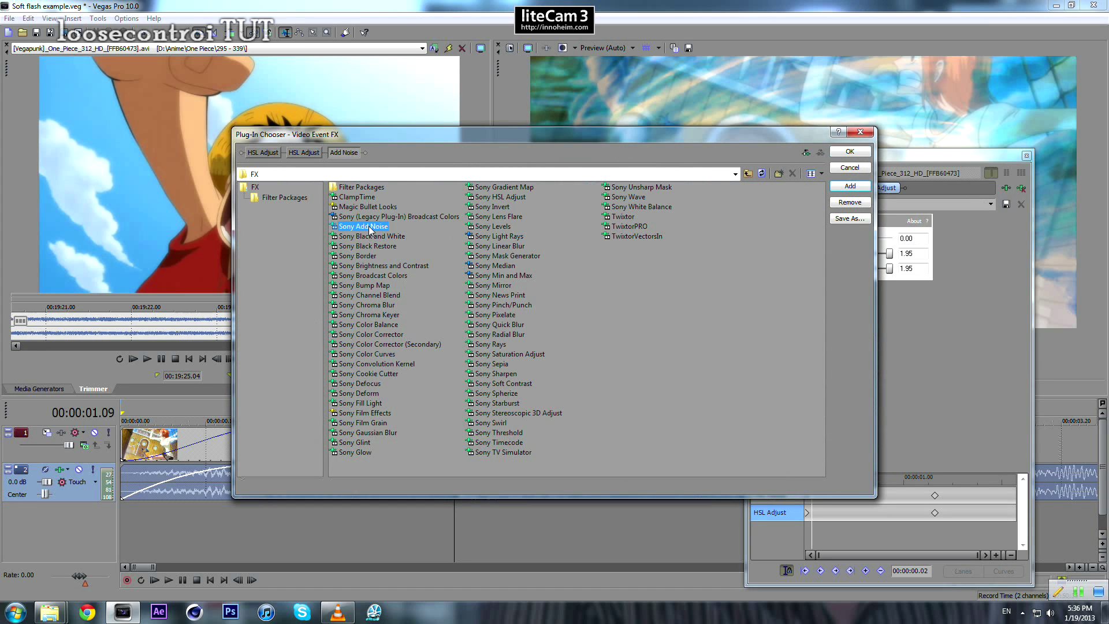
click(850, 152)
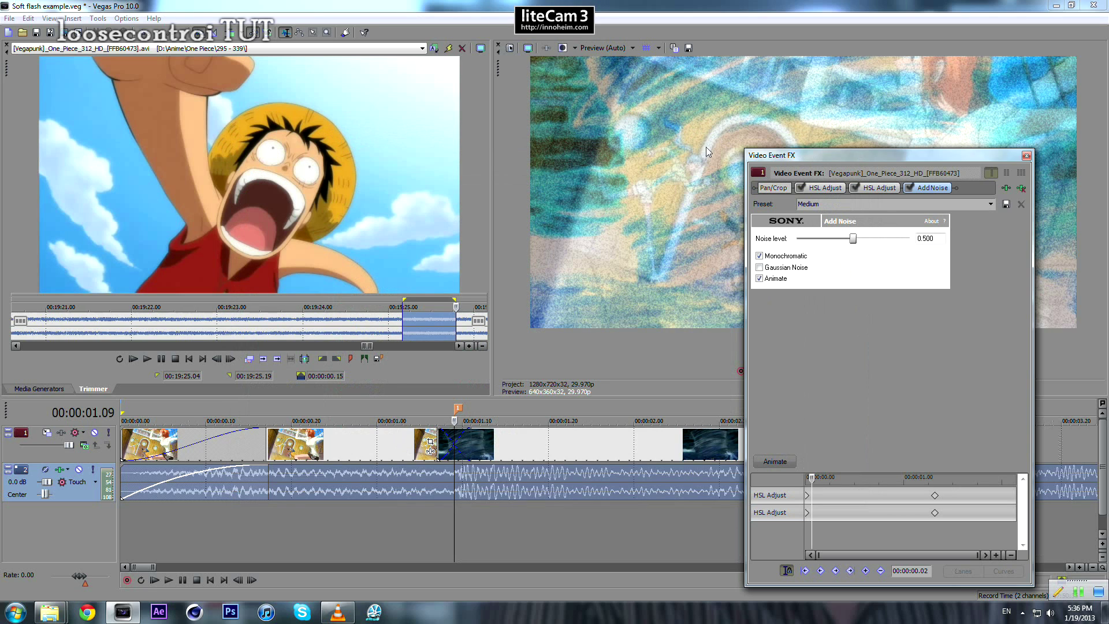
Animate the Add Noise effect with a noise level of 0.400 and delete the extra keyframe at 00:00:00.02
drag(859, 242, 855, 245)
drag(854, 240, 843, 238)
double_click(941, 241)
text(0)
click(785, 465)
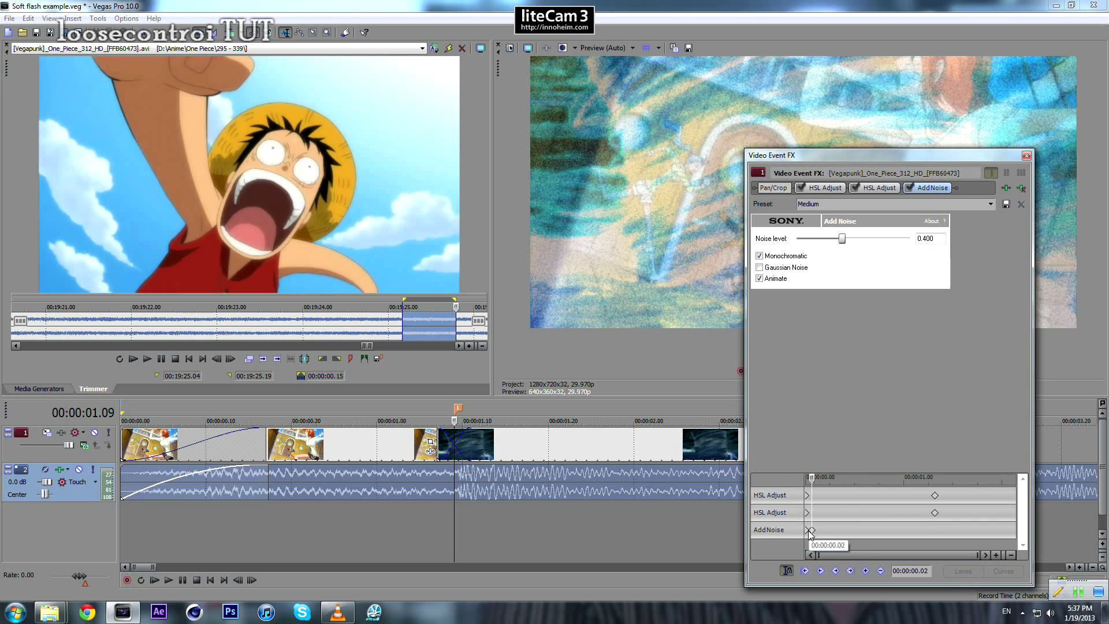
click(811, 530)
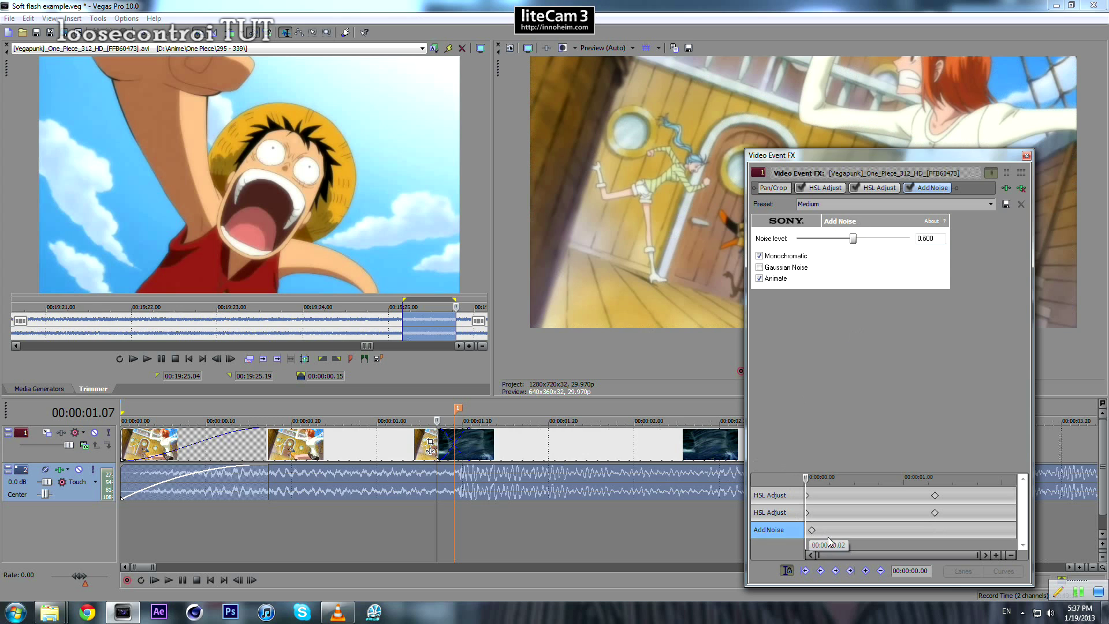
key(Delete)
Add an Add Noise keyframe with noise level 0.000 and move it to 00:00:00.29
drag(907, 538, 936, 536)
click(935, 536)
drag(842, 239, 802, 240)
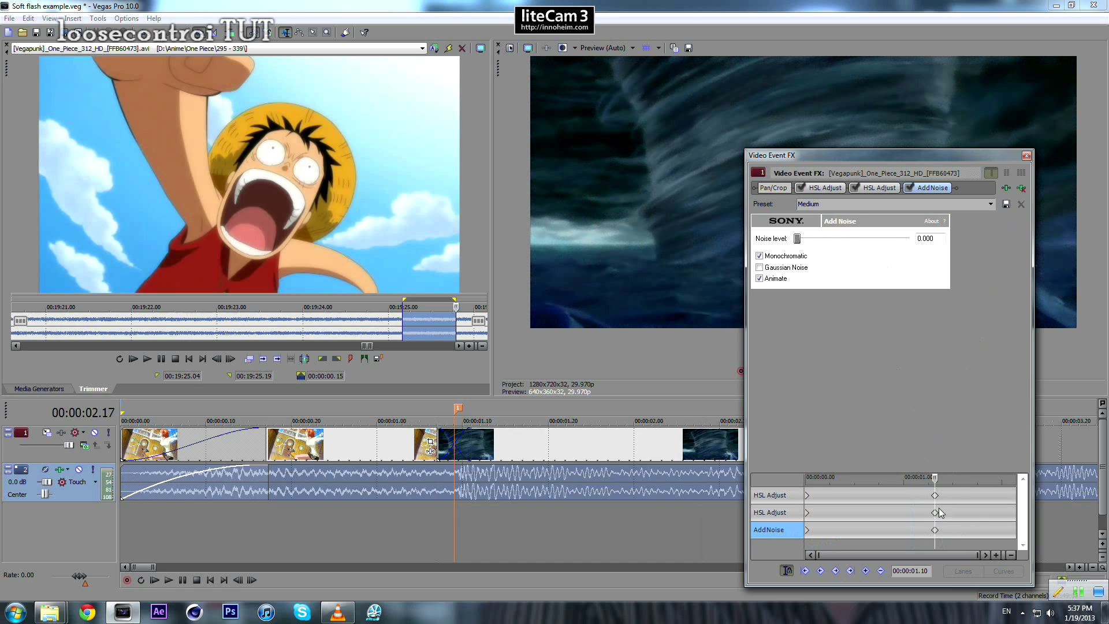
drag(934, 529, 902, 527)
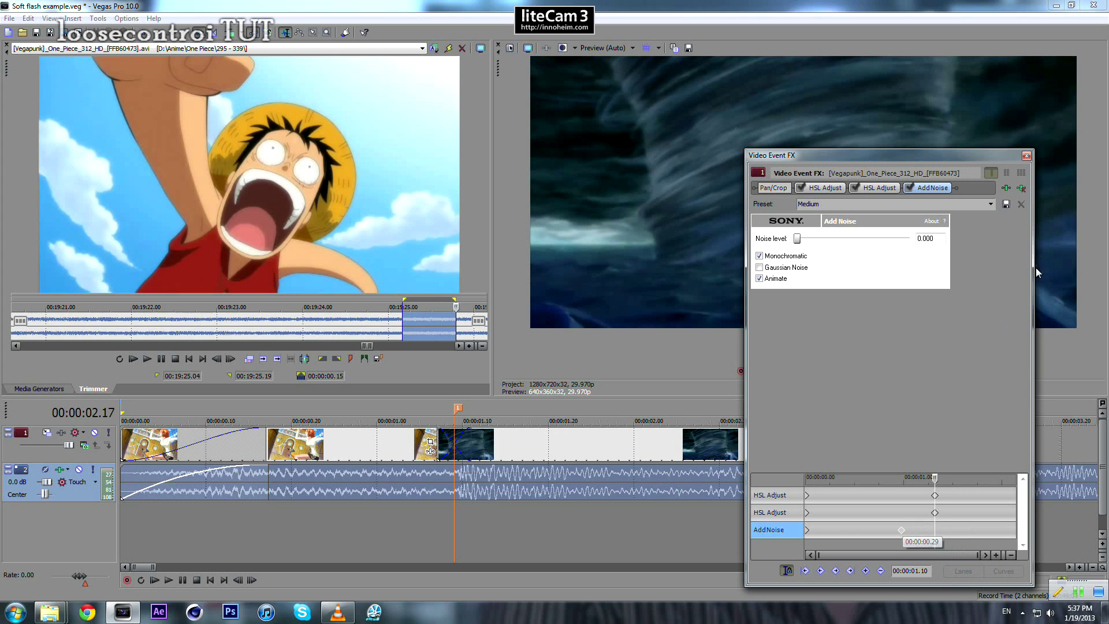
mouse_move(820, 526)
mouse_down()
mouse_move(803, 531)
mouse_move(832, 541)
mouse_move(795, 538)
mouse_move(907, 544)
mouse_up()
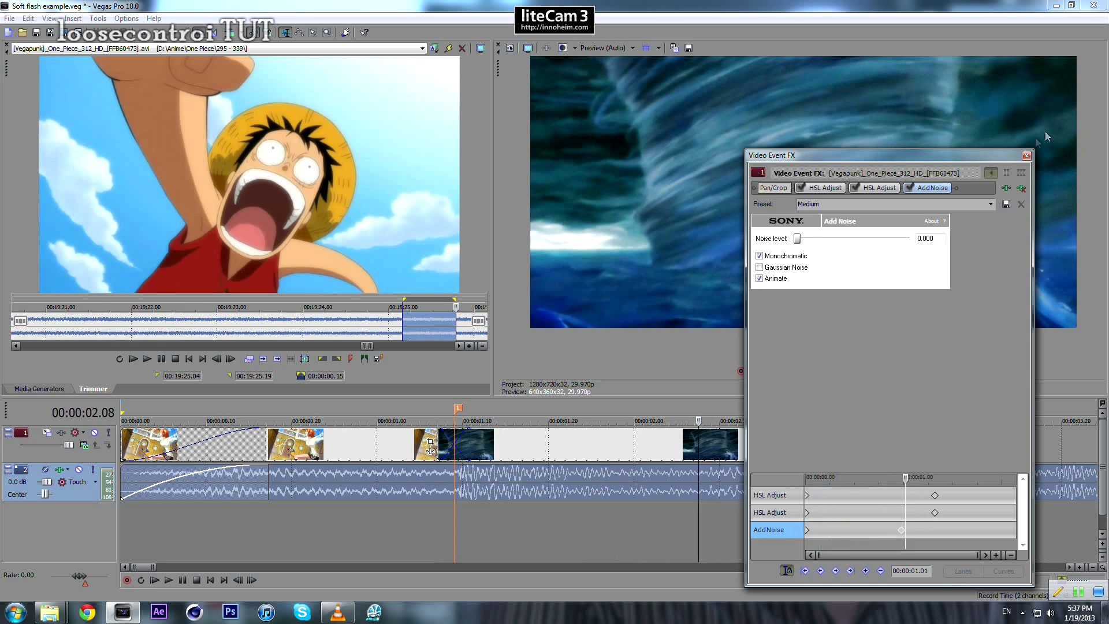
click(1027, 156)
Set the first Add Noise keyframe's noise level to 0.150, playing back the transition before and after the change
click(403, 490)
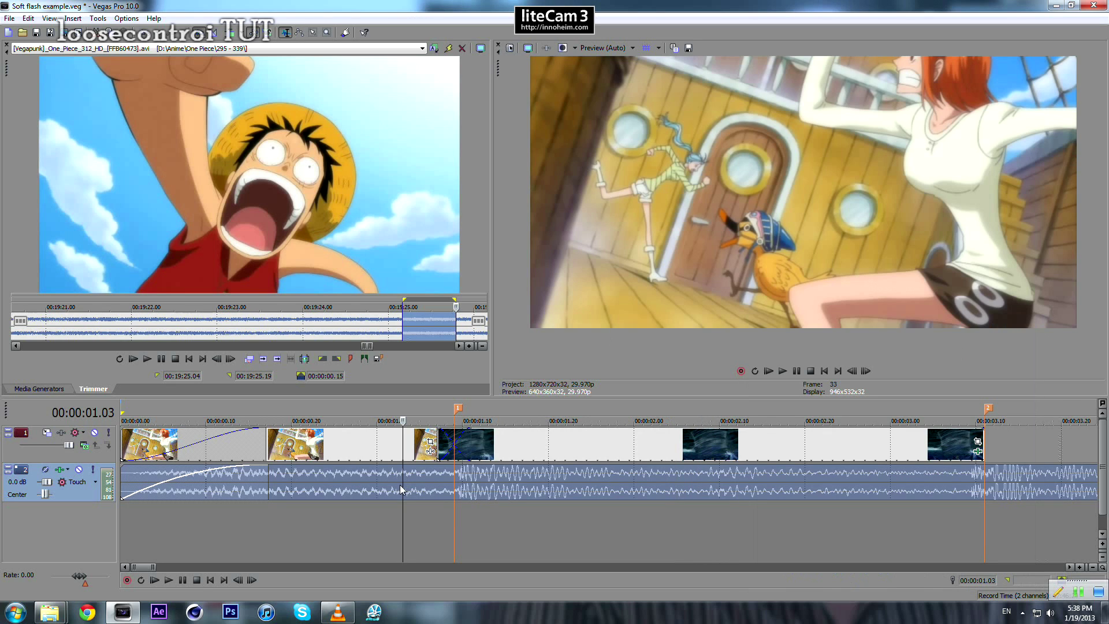
key(space)
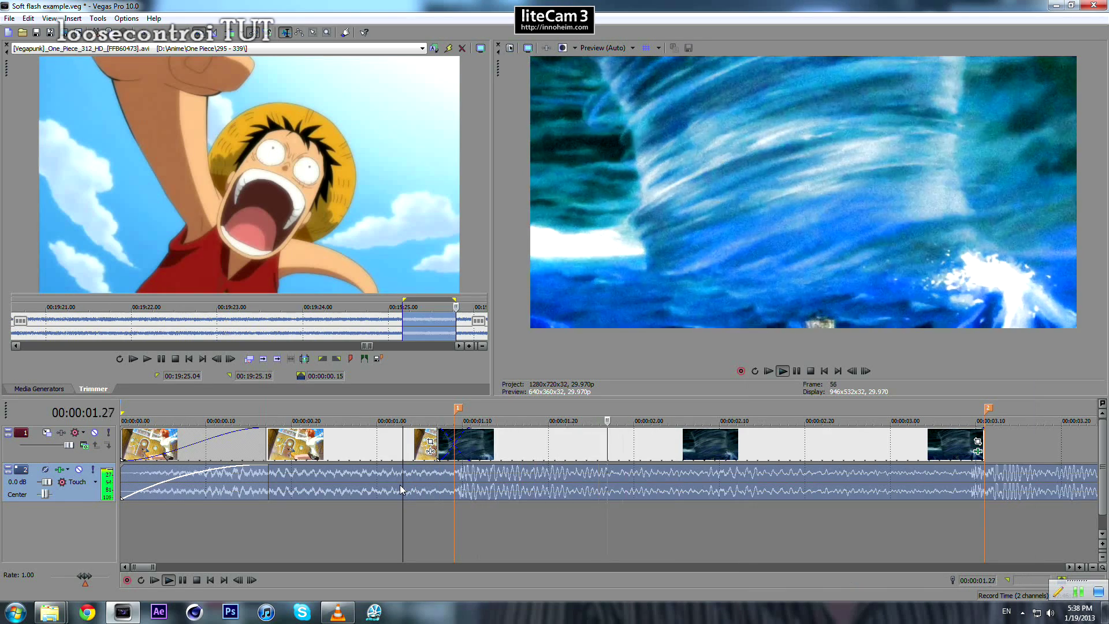
key(space)
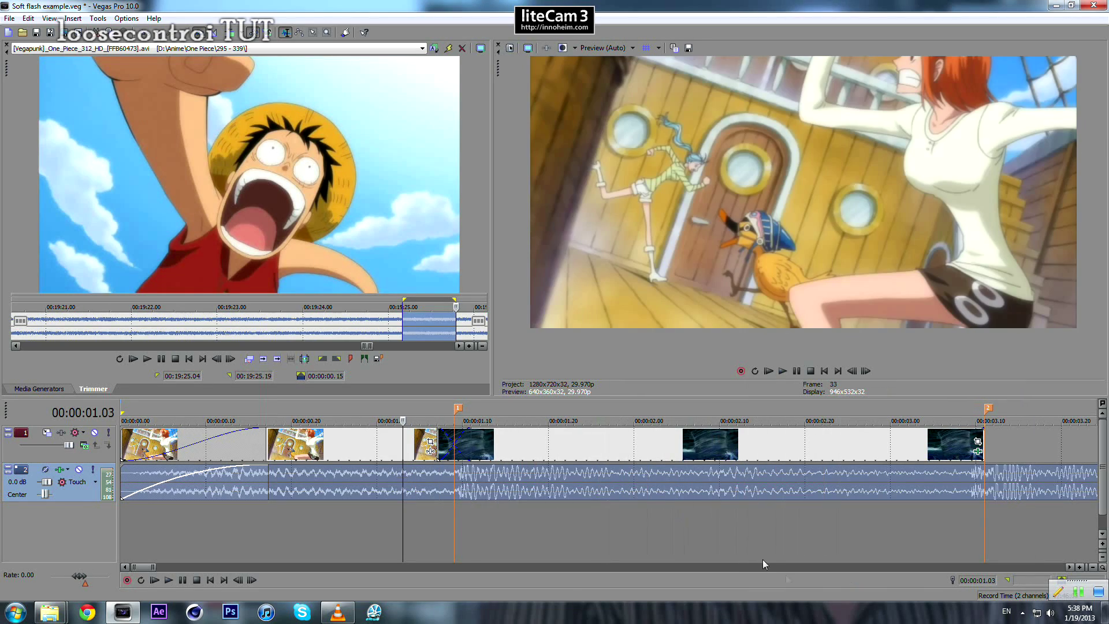
click(977, 451)
click(814, 532)
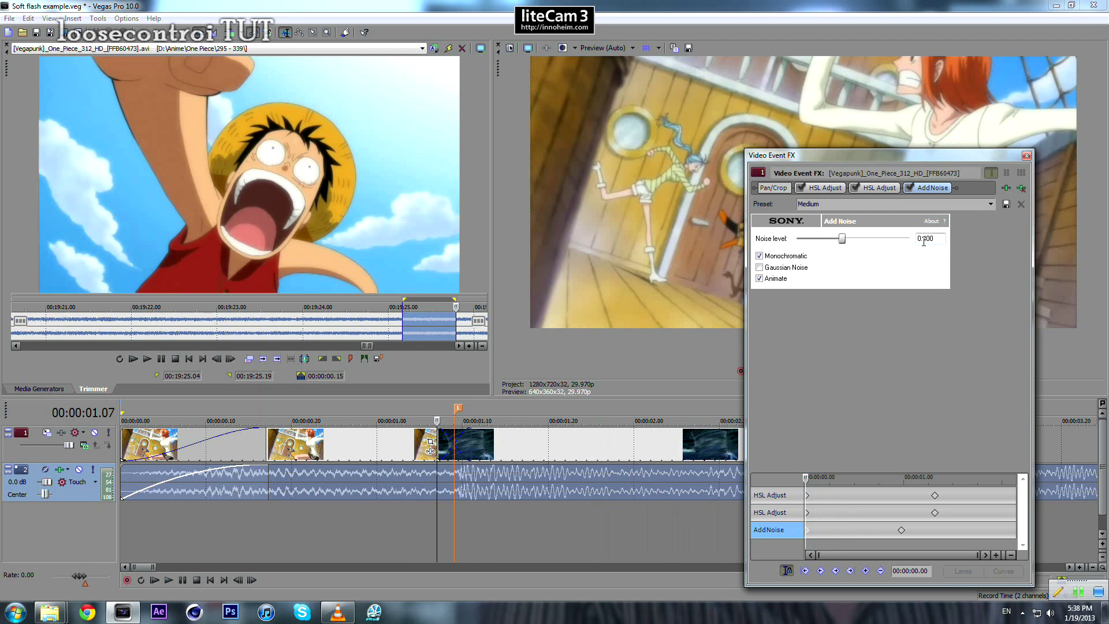
text(150)
drag(838, 543, 900, 533)
click(911, 531)
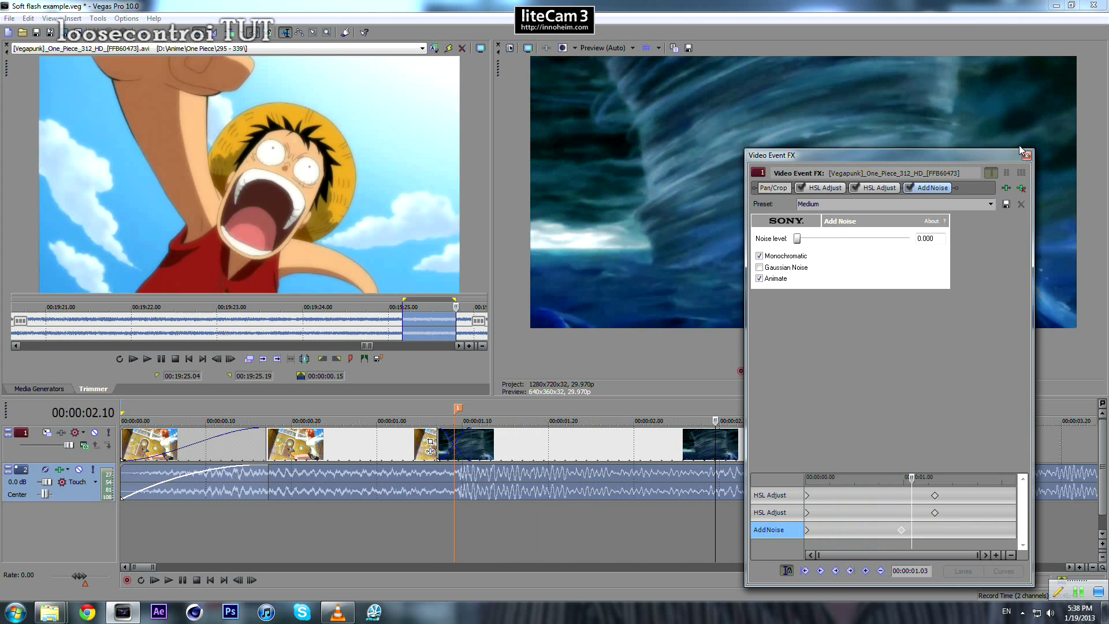
click(1026, 155)
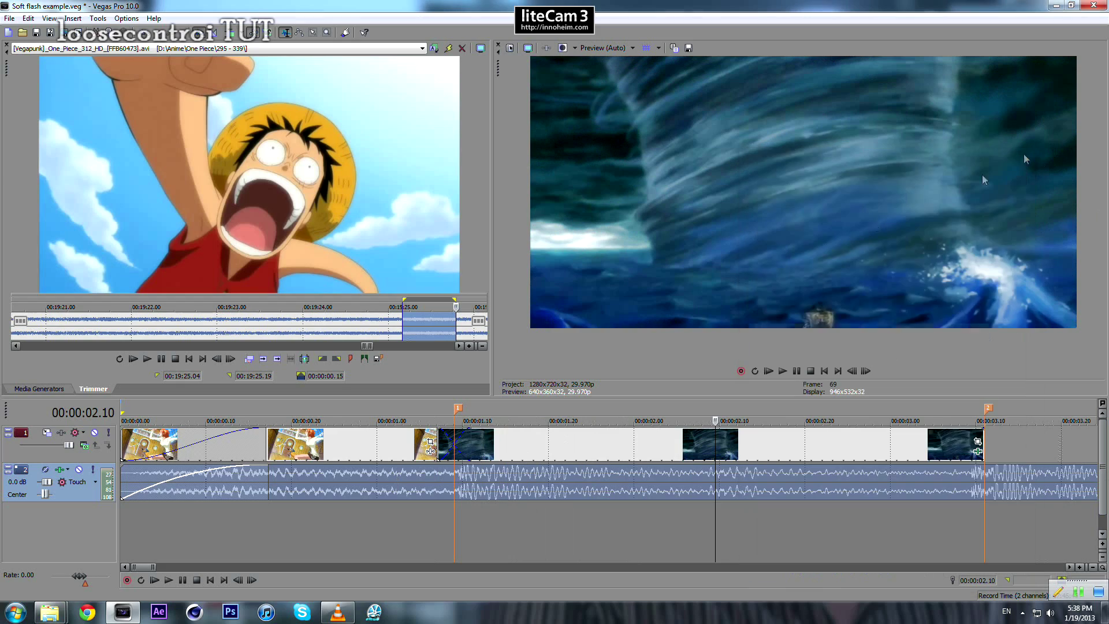
click(426, 476)
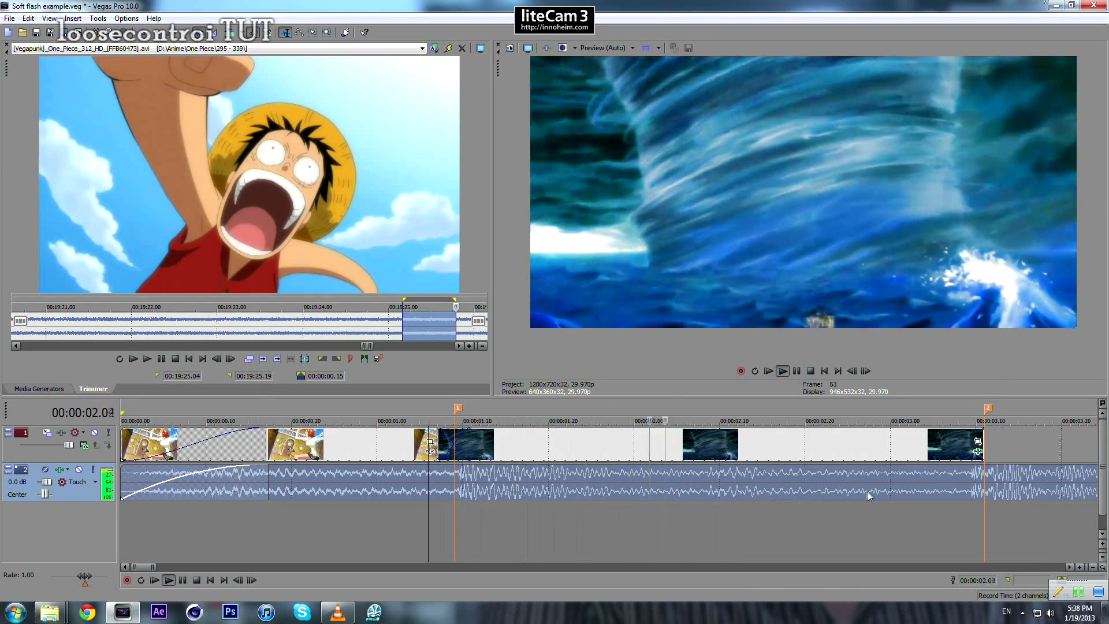
key(space)
Set the first Add Noise keyframe's noise level to 0.25 and play back the transition
click(978, 453)
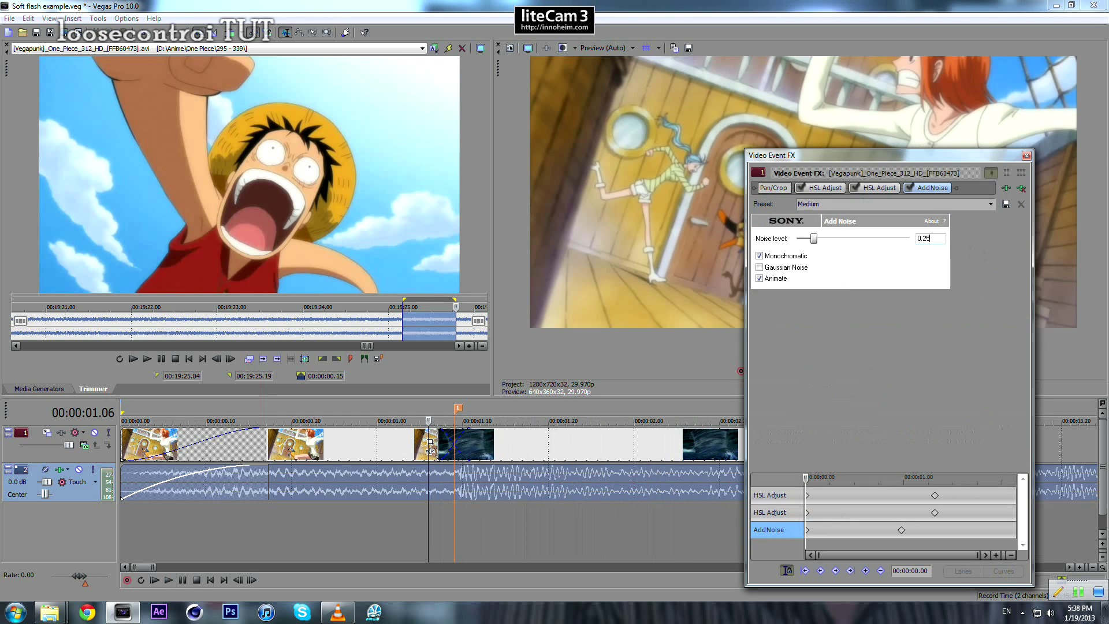
click(1027, 155)
scroll(265, 469, down, 2)
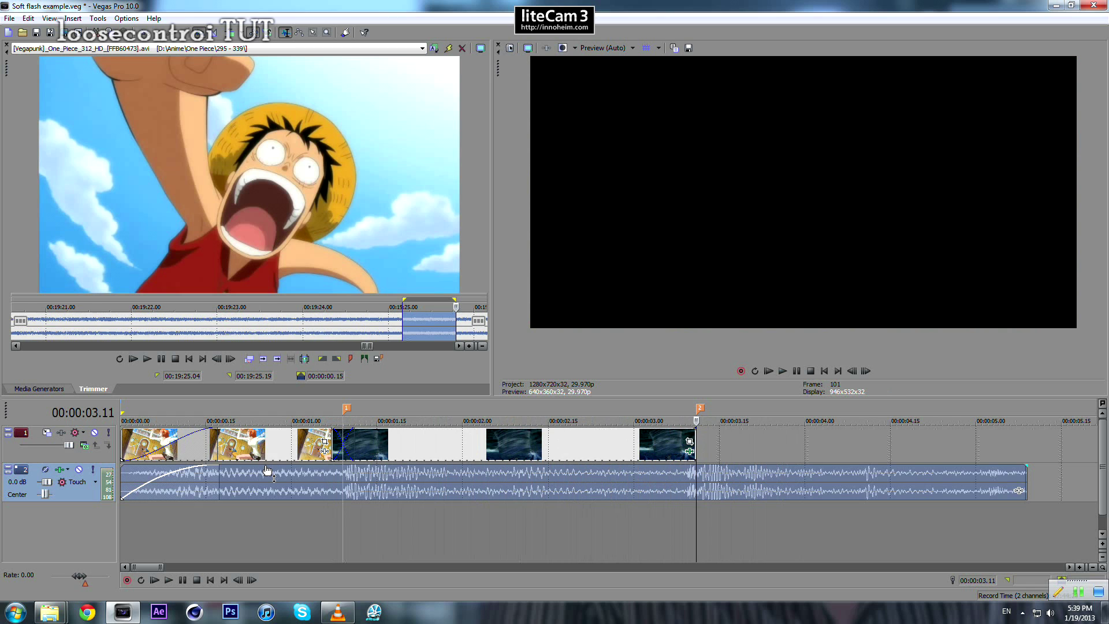
key(space)
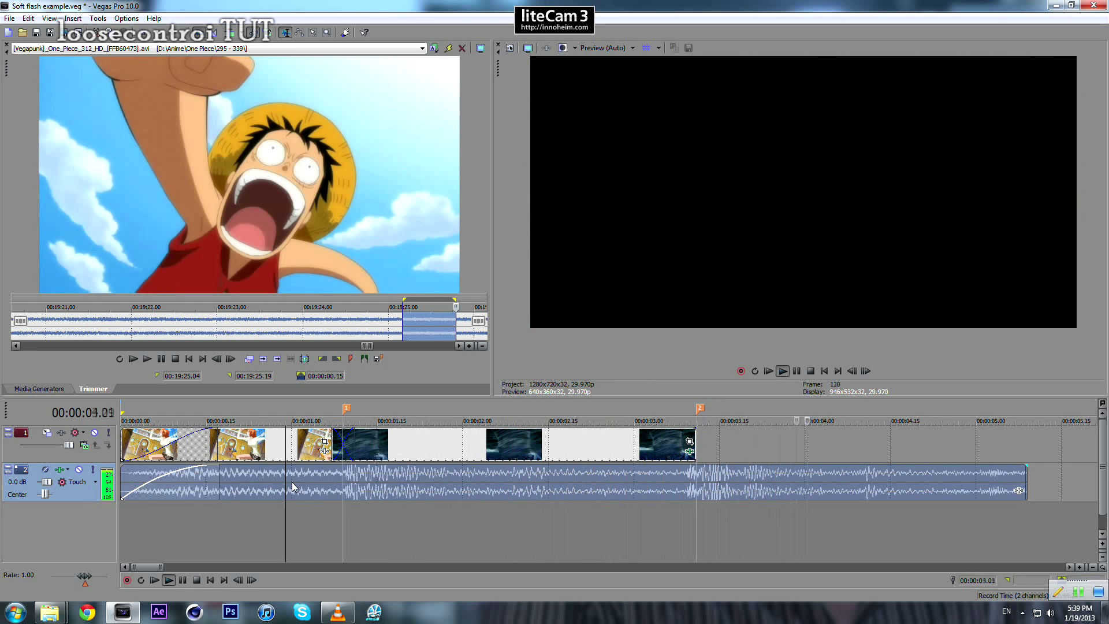
key(space)
Try HSL Adjust on the ship clip with saturation 1.69 and luminance 1.57, and remove the effect
scroll(636, 511, up, 5)
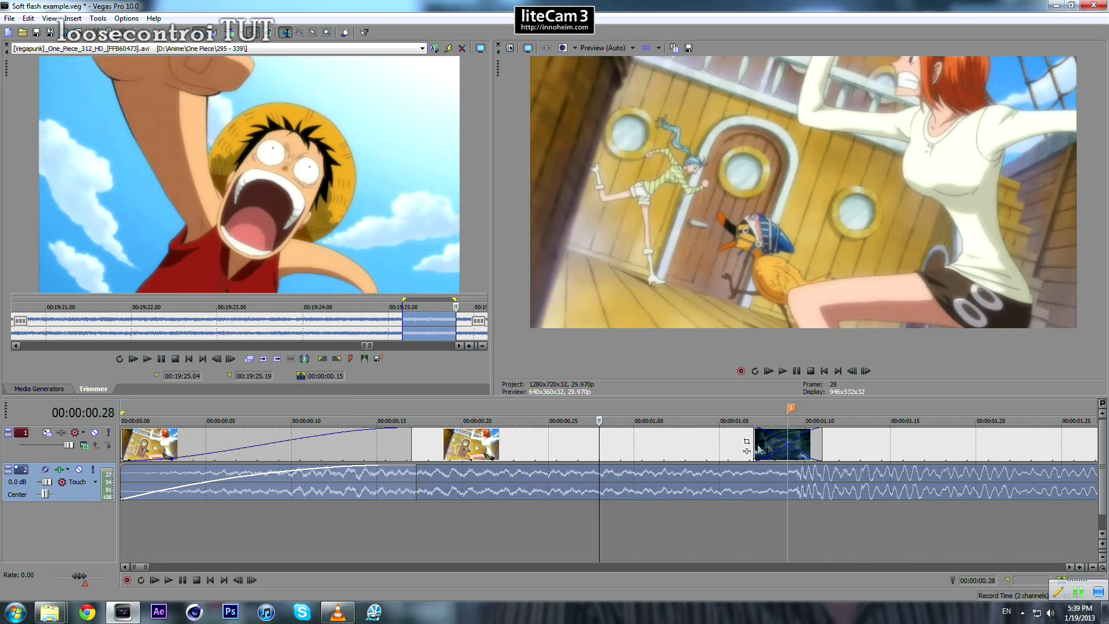
click(743, 455)
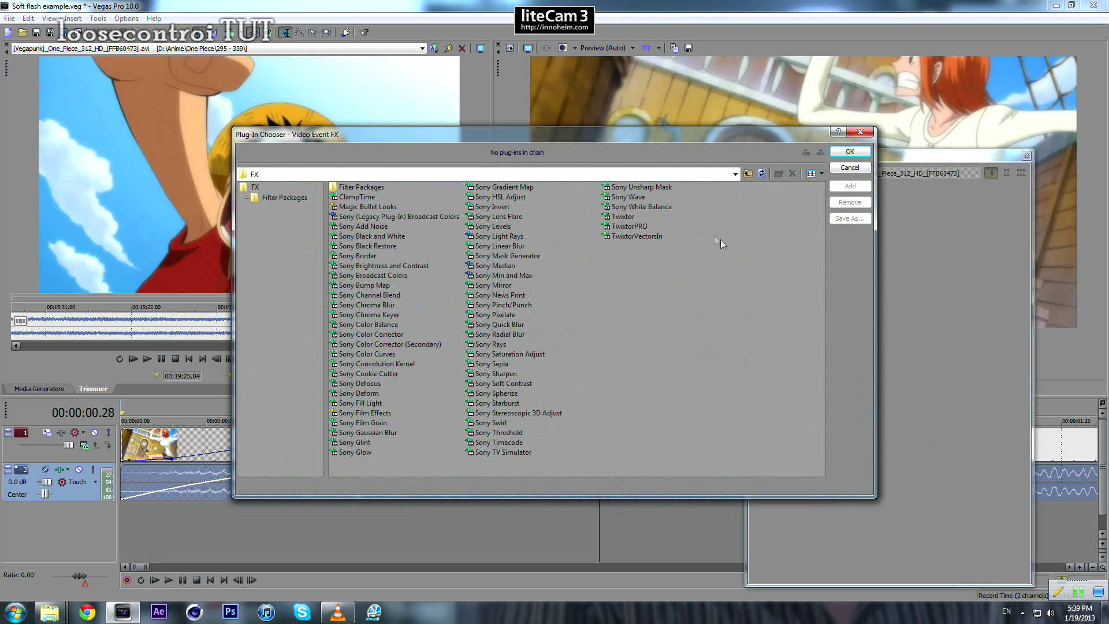
click(501, 197)
click(850, 186)
click(849, 151)
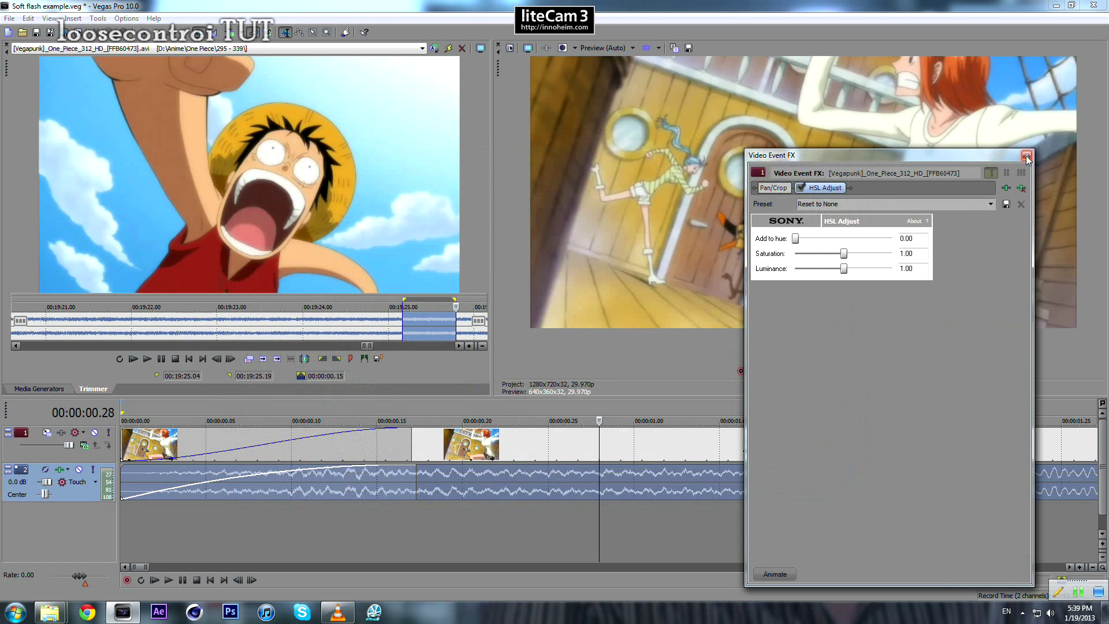
click(1026, 155)
click(746, 450)
drag(847, 254, 876, 254)
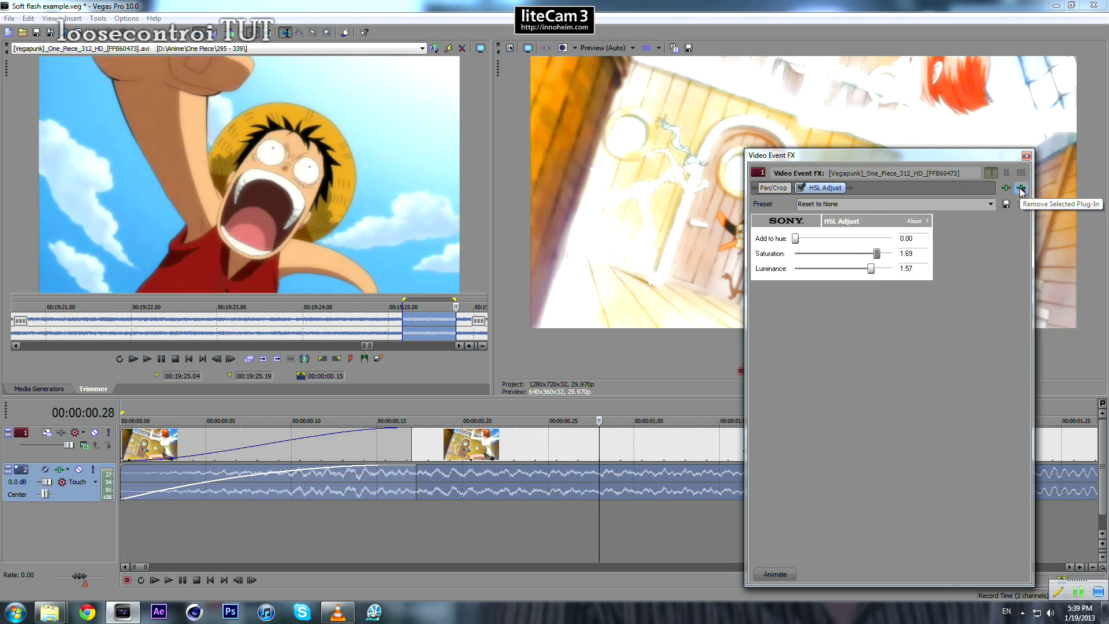
click(1027, 156)
scroll(123, 536, down, 3)
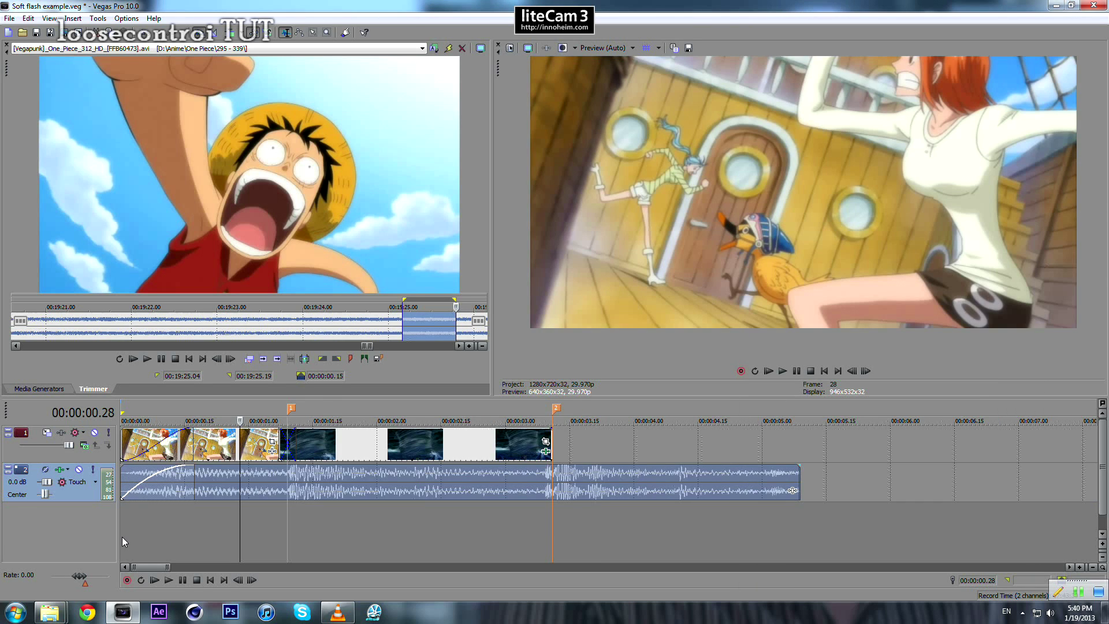